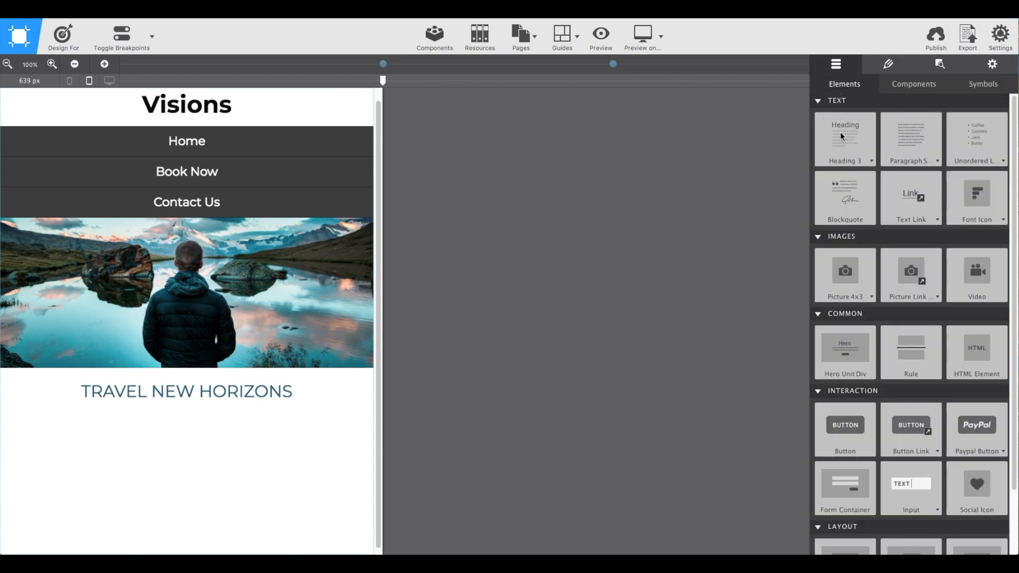
Add a container div below the TRAVEL NEW HORIZONS heading and give it the class services-section.
scroll(832, 182, "down", 3)
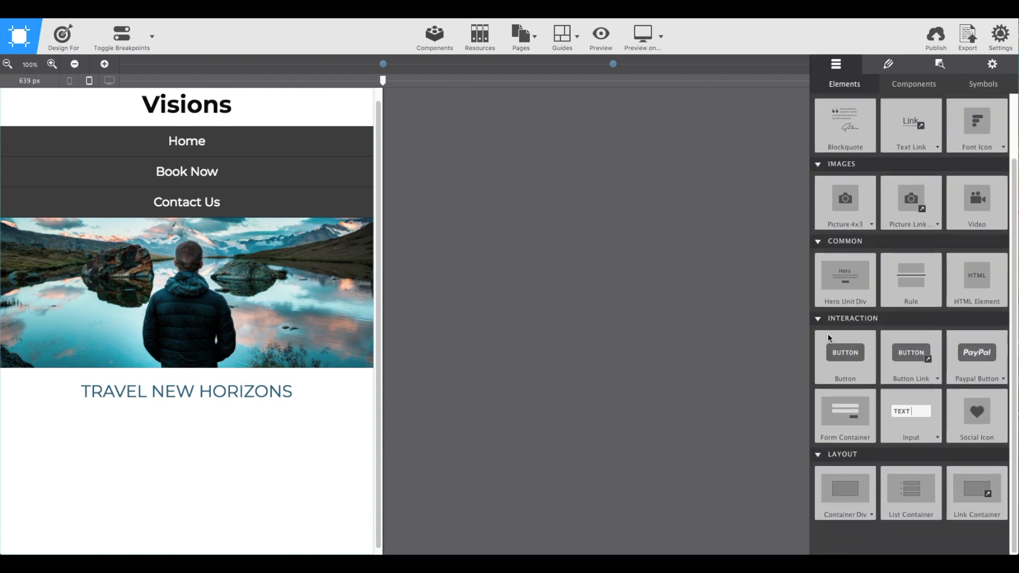
left_click_drag(835, 491, 160, 428)
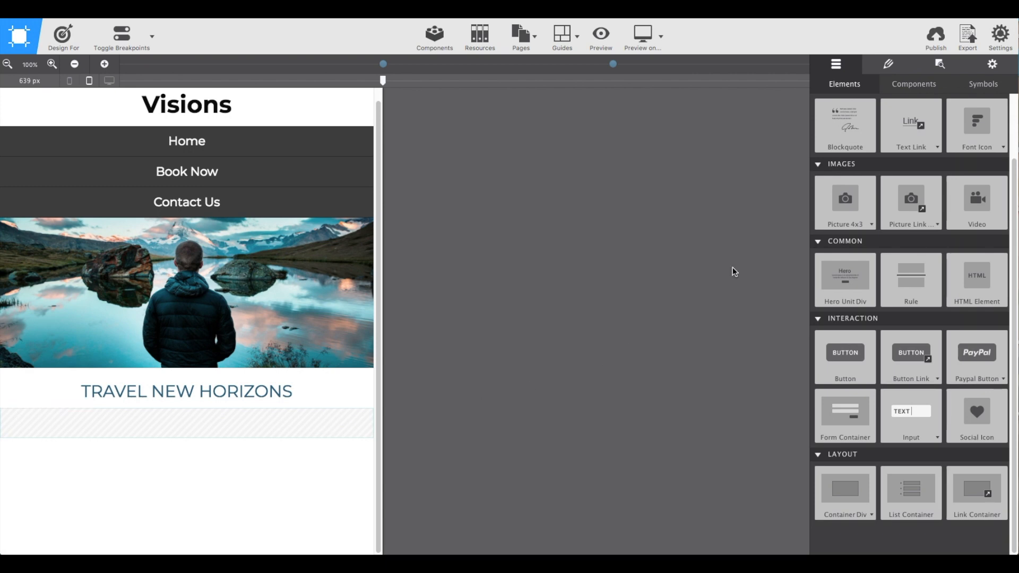
left_click(885, 69)
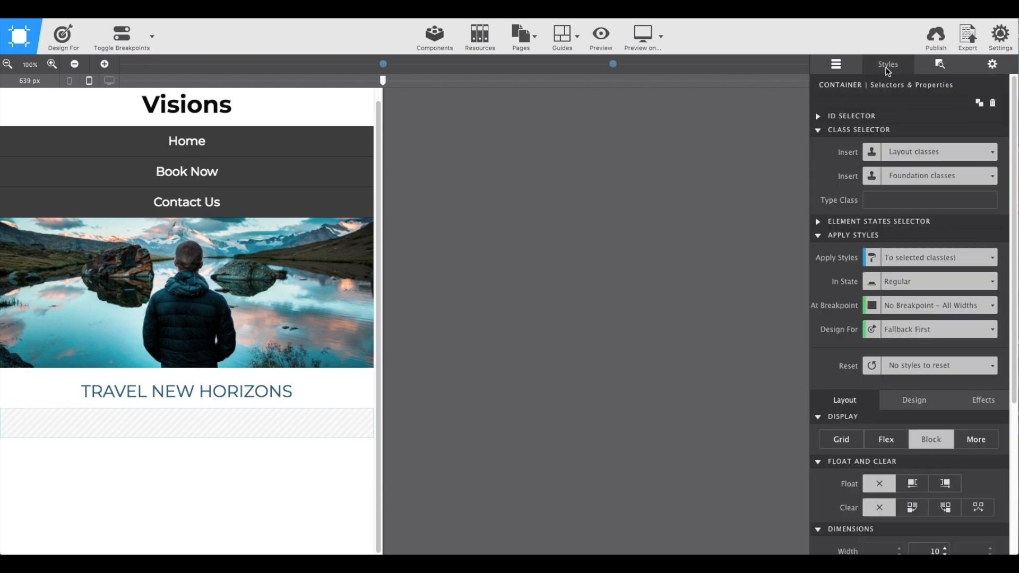
left_click(873, 200)
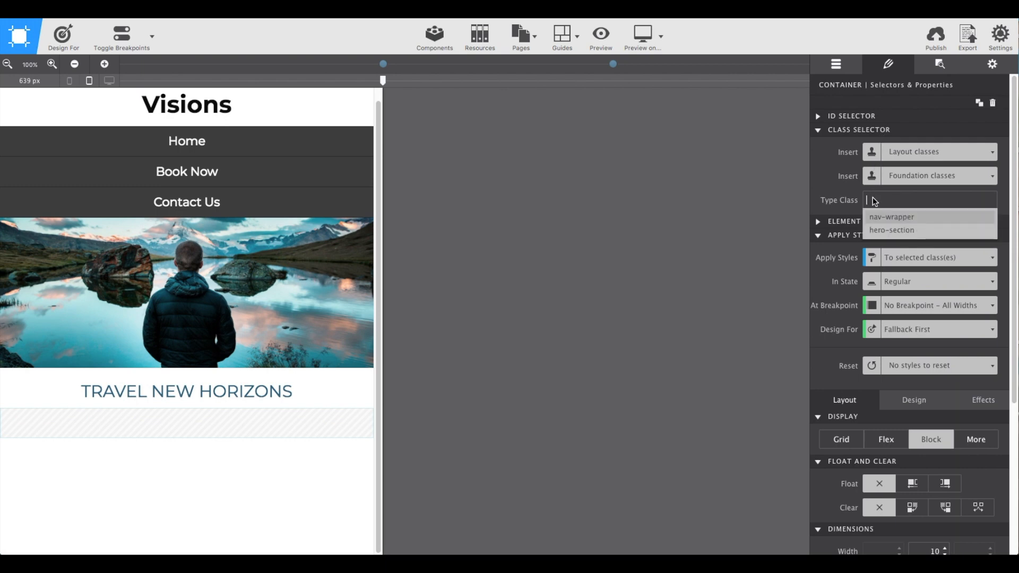
type("sec")
type("vice")
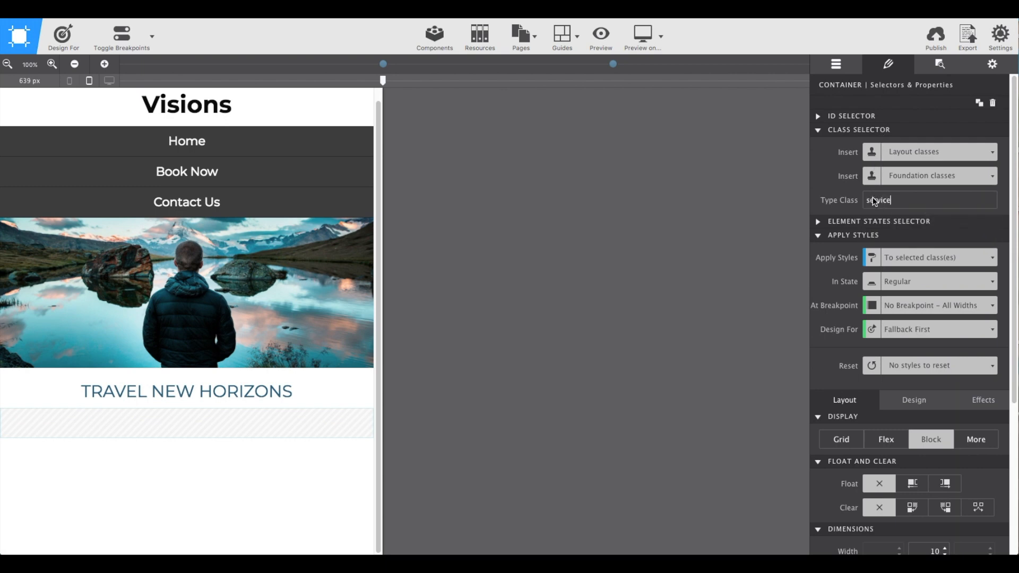
type("s-section")
key("Return")
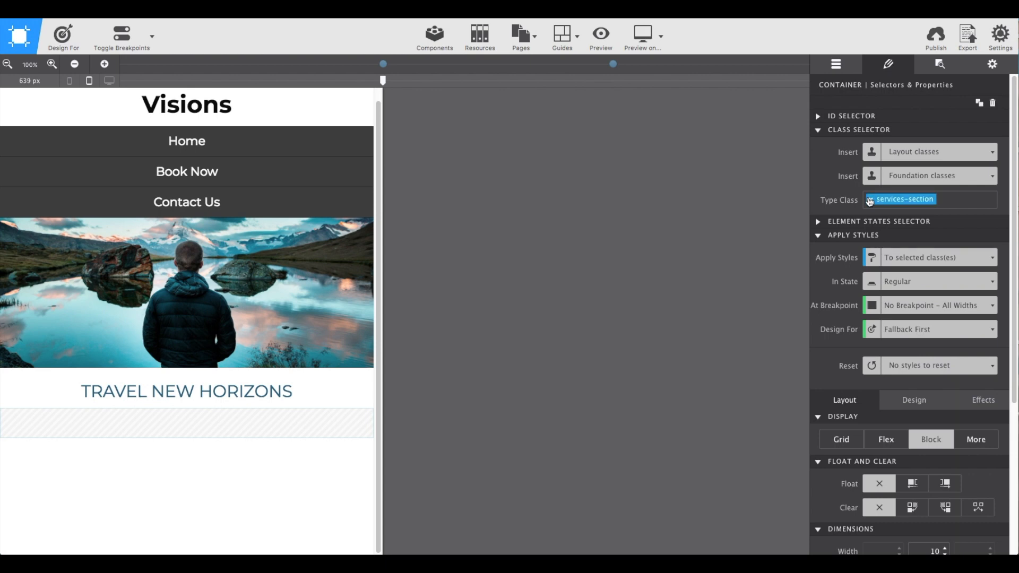
Nest a second container div inside the services-section container and give it the class service.
left_click(846, 68)
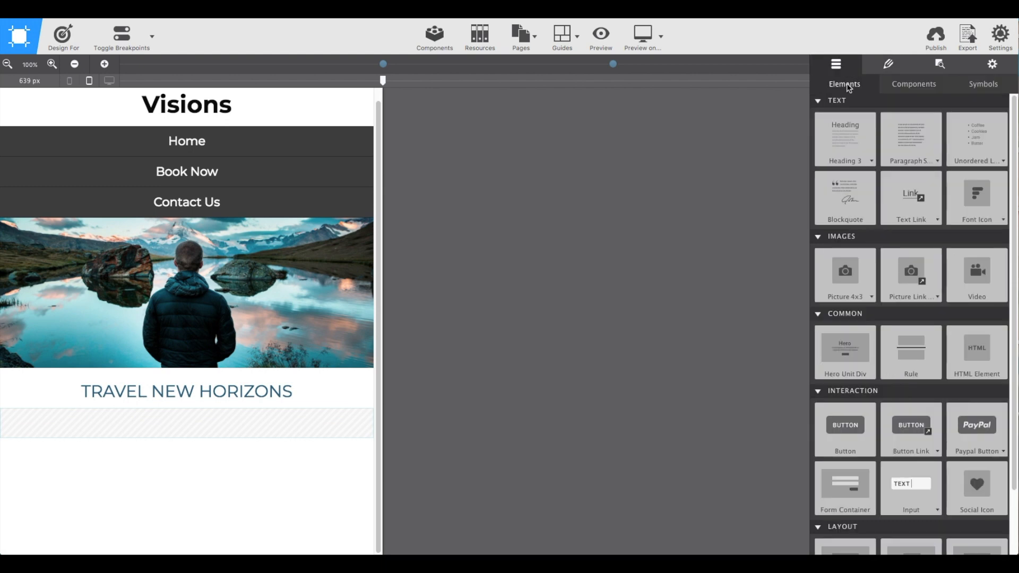
scroll(852, 150, "down", 3)
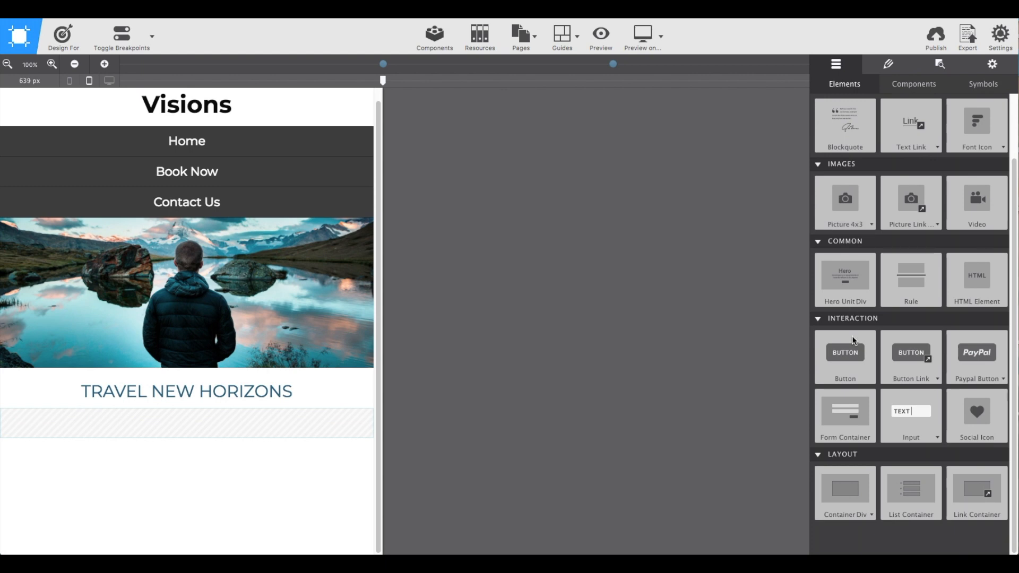
mouse_move(845, 479)
left_mouse_down()
mouse_move(582, 458)
mouse_move(323, 415)
left_mouse_up()
left_click(882, 66)
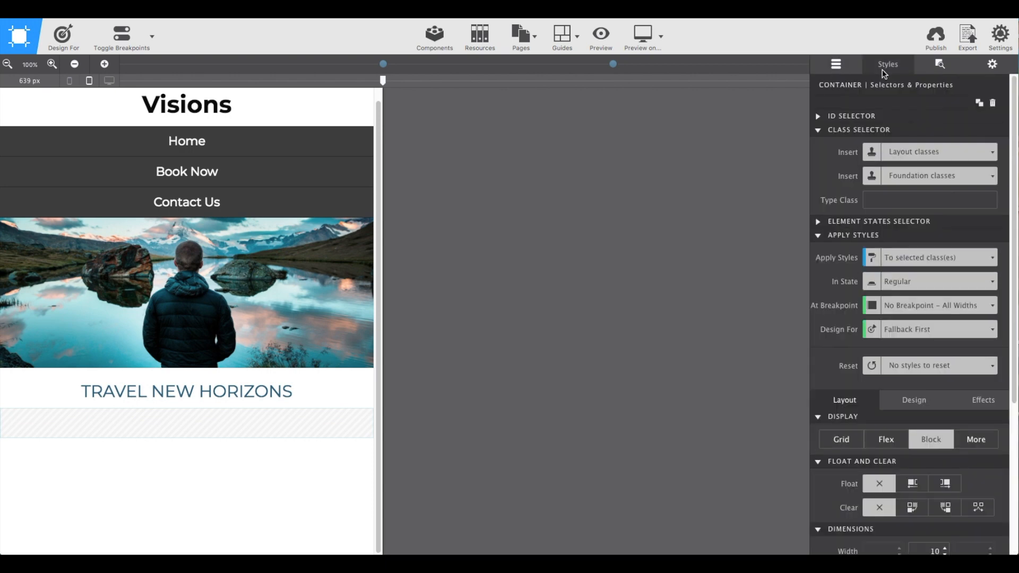
left_click(882, 200)
type("service")
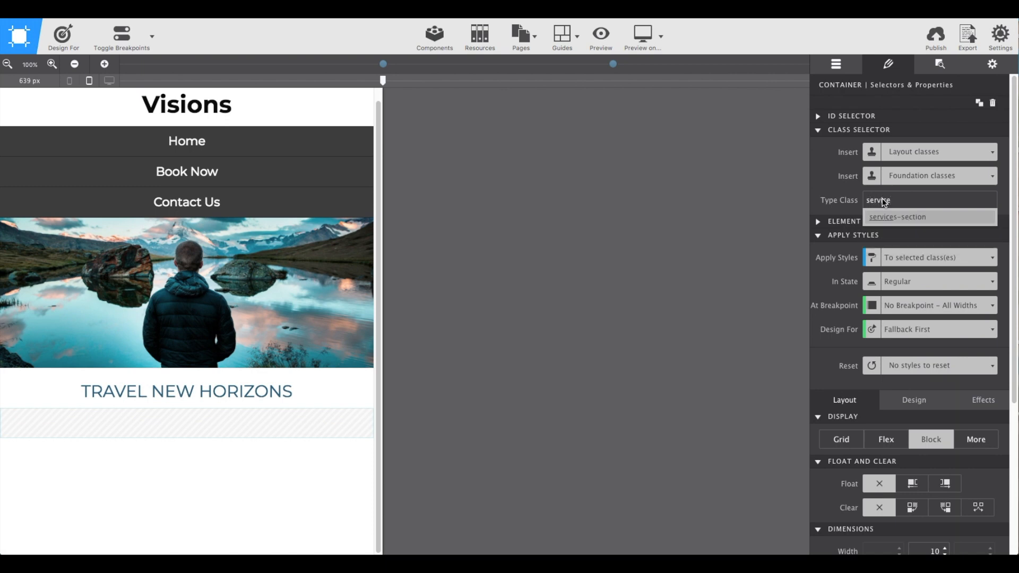
key("Return")
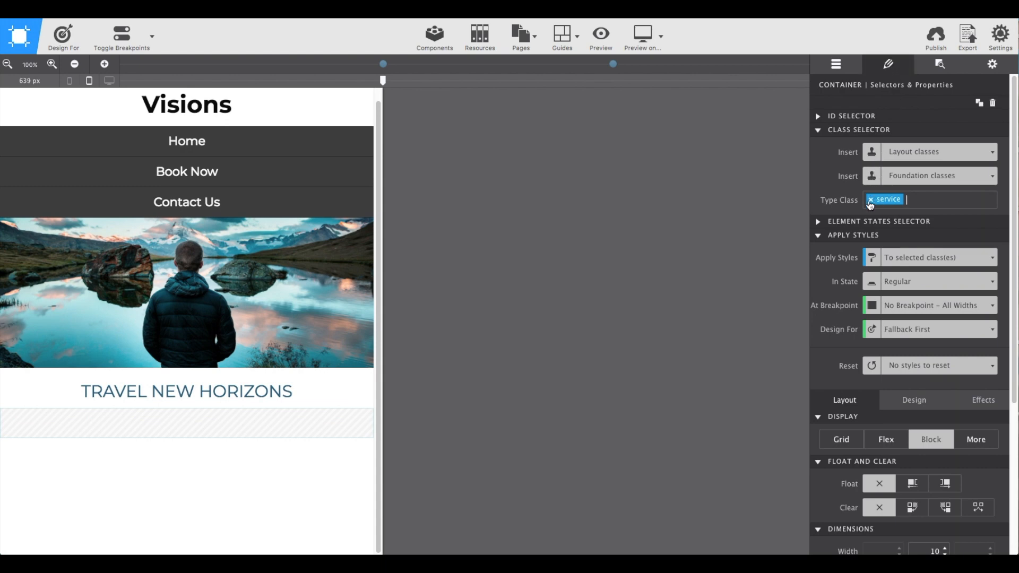
Set the service container's maximum width to 400 px.
scroll(868, 266, "down", 2)
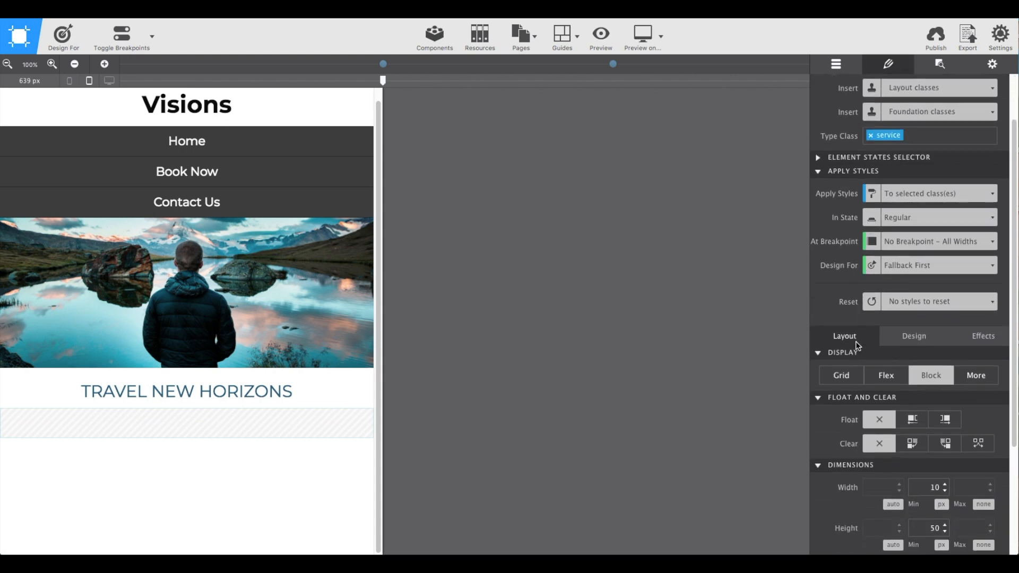
scroll(857, 345, "down", 2)
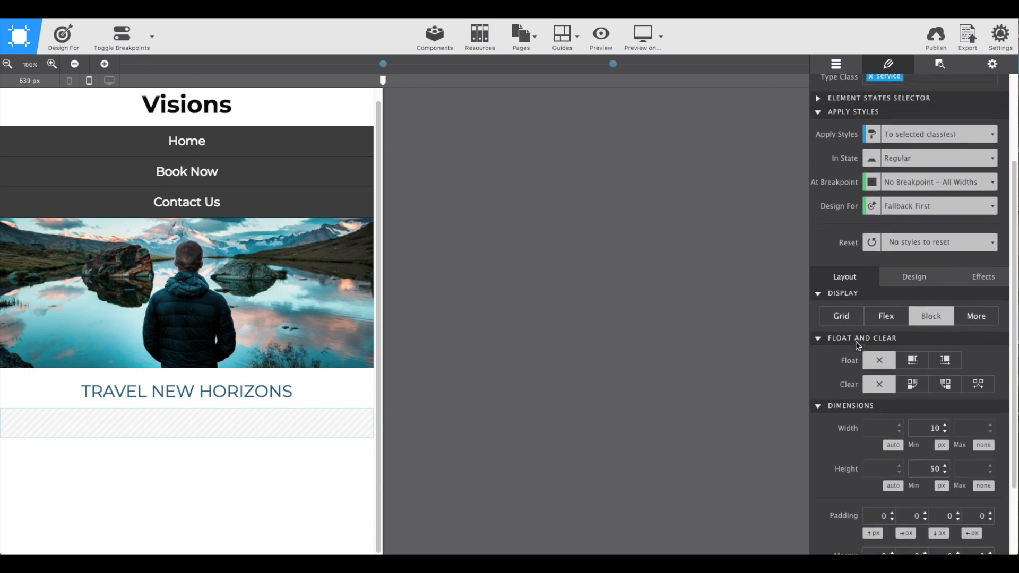
left_click(985, 442)
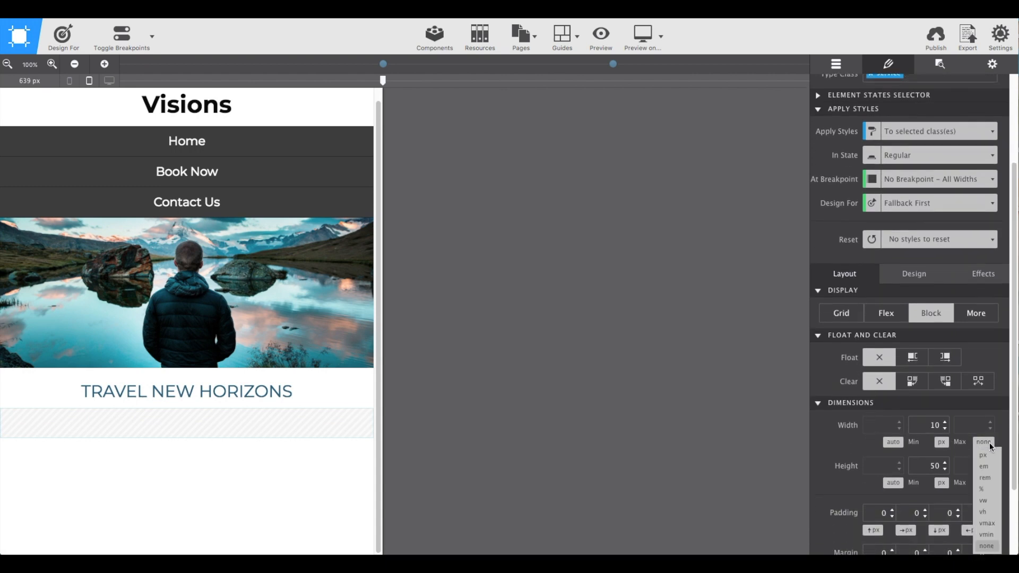
left_click(989, 455)
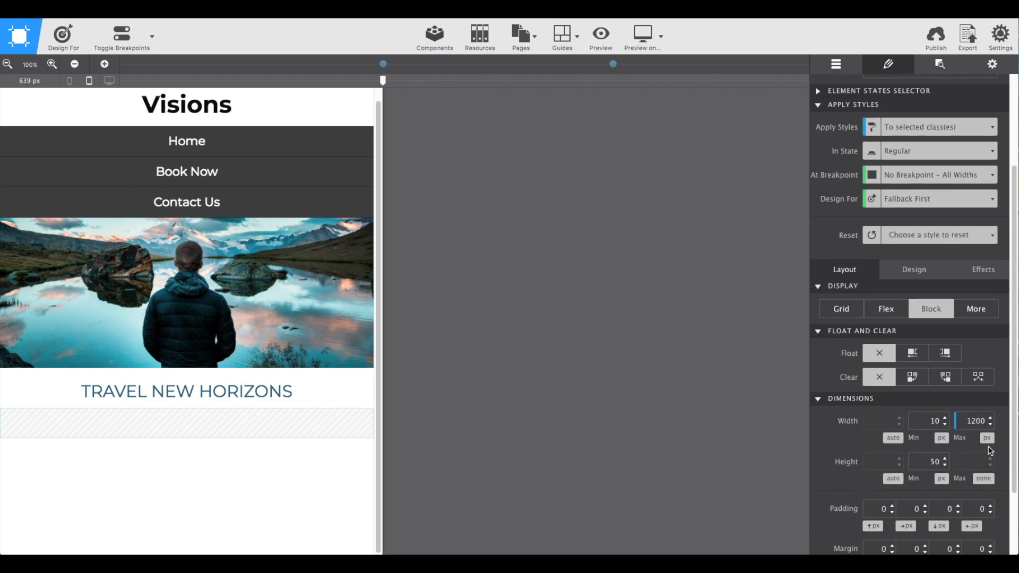
left_click_drag(965, 423, 987, 422)
left_click(988, 421)
double_click(972, 421)
type("400")
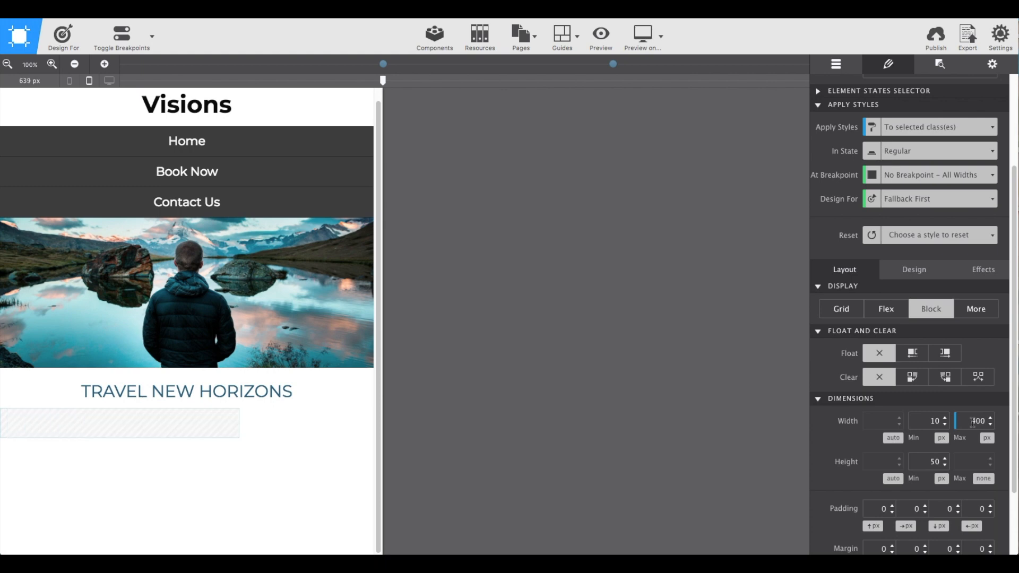
Set the service container's padding to 20 px on the right and left sides and 60 px at the bottom.
scroll(972, 422, "down", 3)
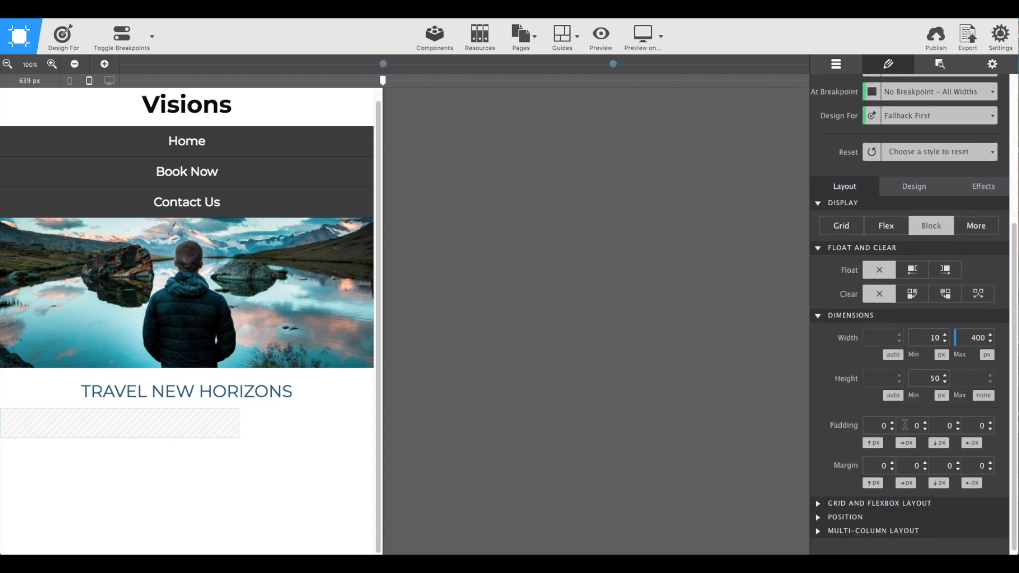
type("20")
left_click(970, 425)
type("2")
left_click(935, 425)
type("60")
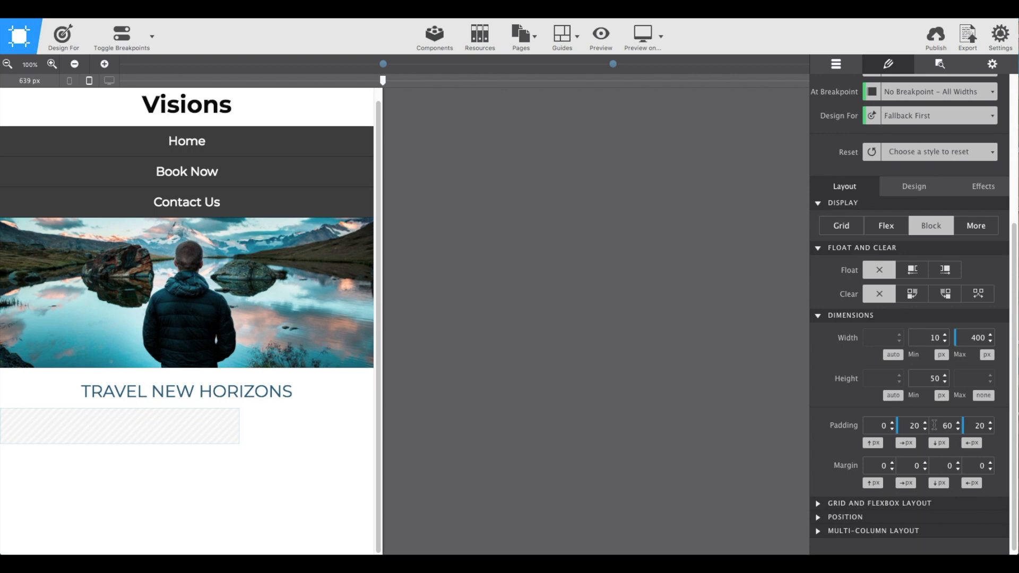
key("Return")
Place a picture link inside the service container and add a Heading 5 beneath it.
left_click(837, 64)
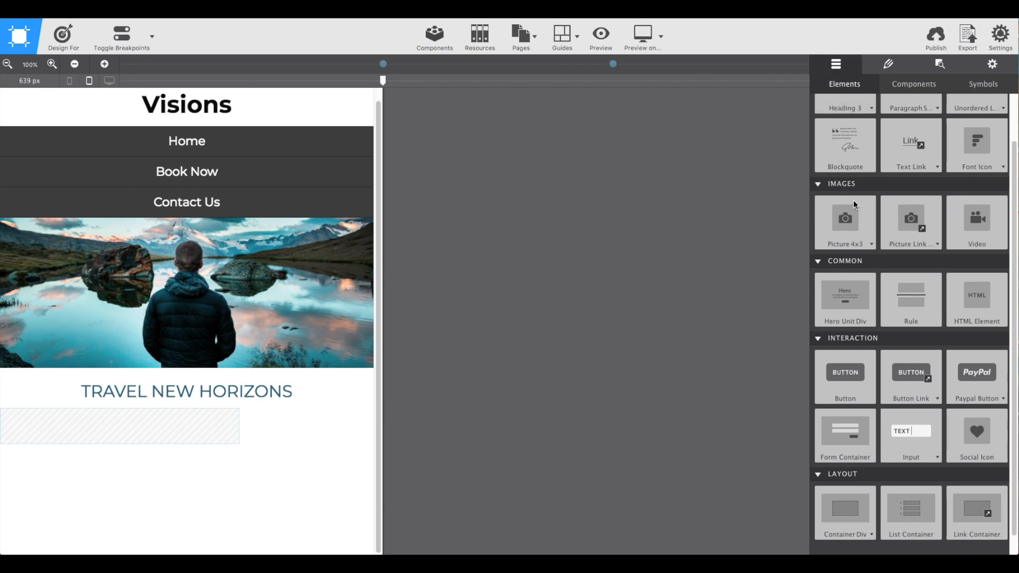
left_click_drag(910, 225, 199, 415)
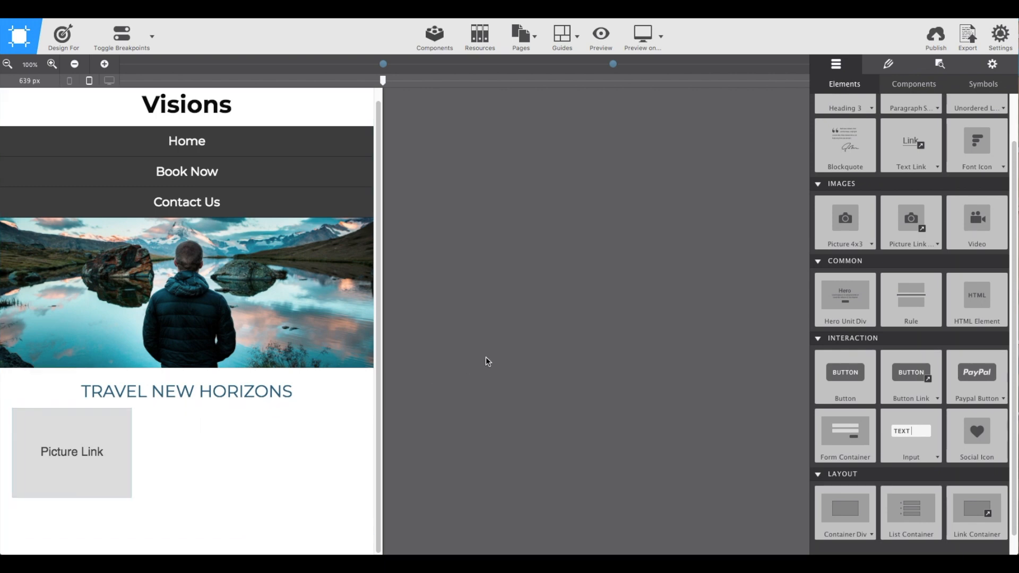
scroll(881, 155, "up", 2)
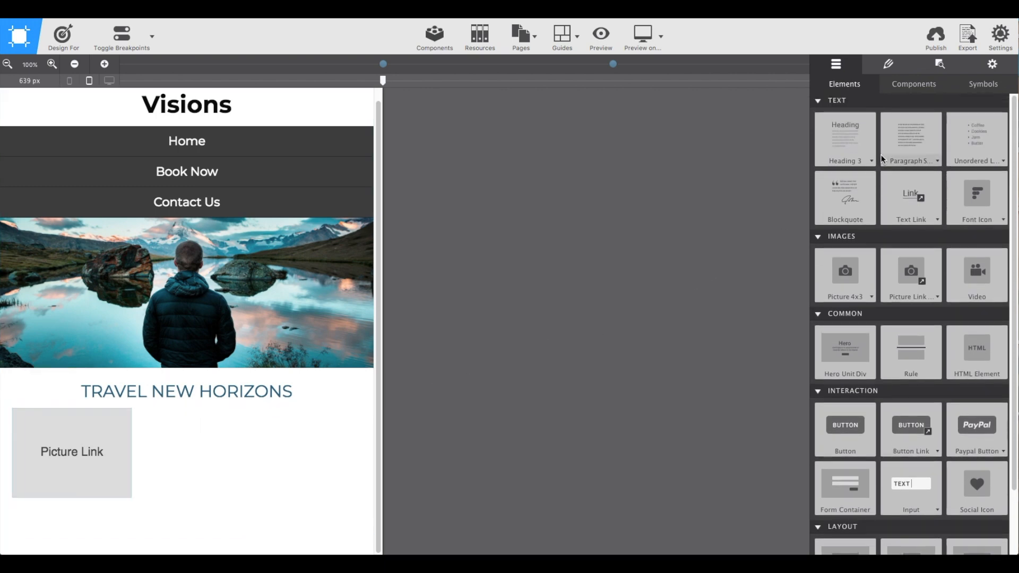
left_click(873, 160)
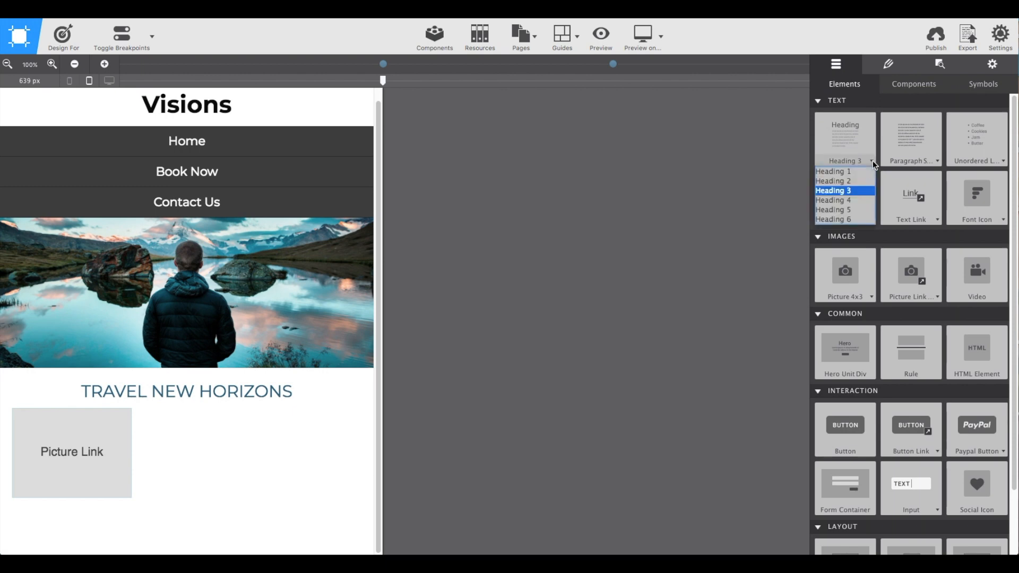
left_click(861, 209)
left_click_drag(847, 139, 157, 483)
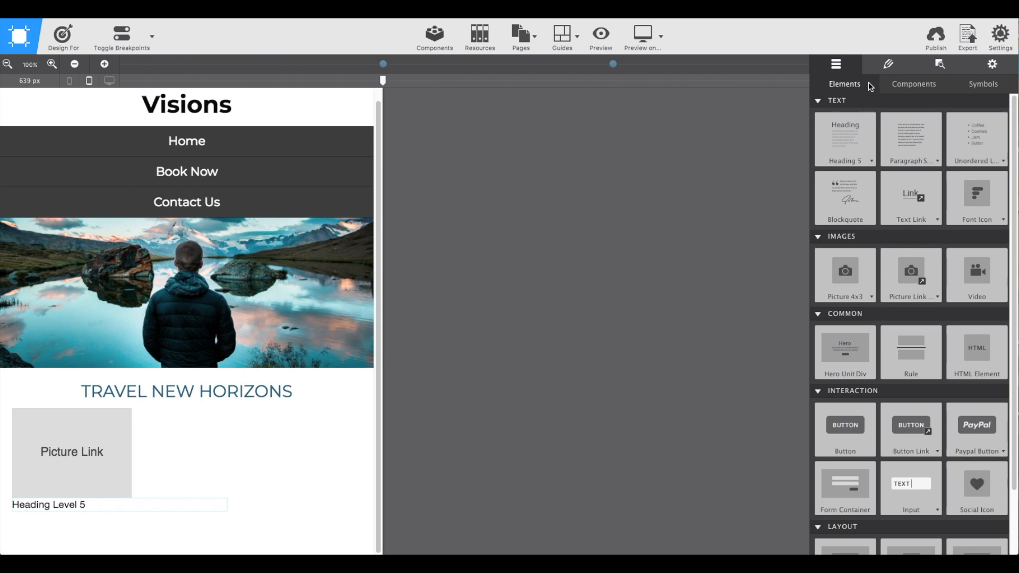
Assign the class service-title to the Heading 5 and the class service-img to the picture link.
left_click(884, 64)
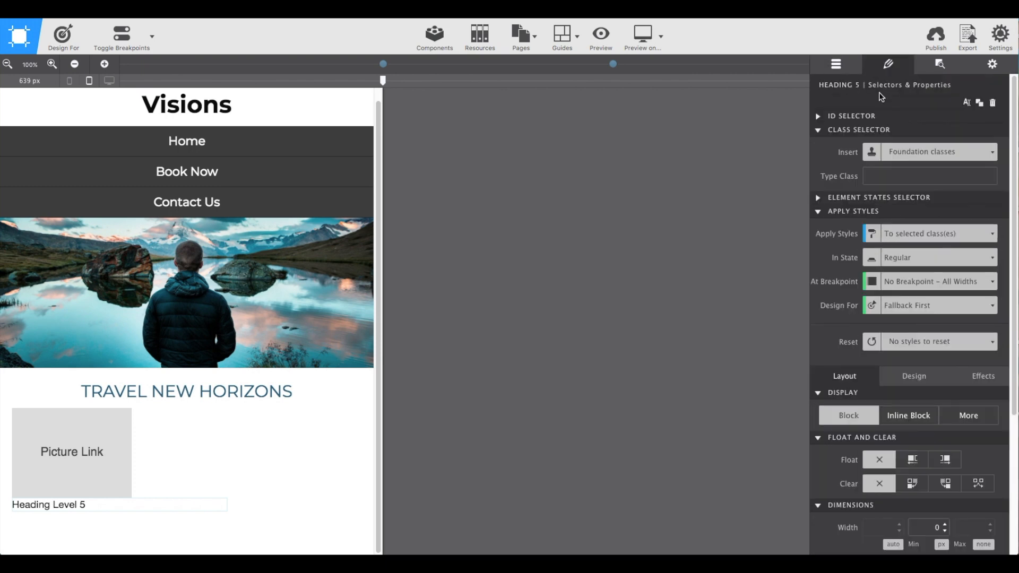
left_click(890, 177)
type("service-title")
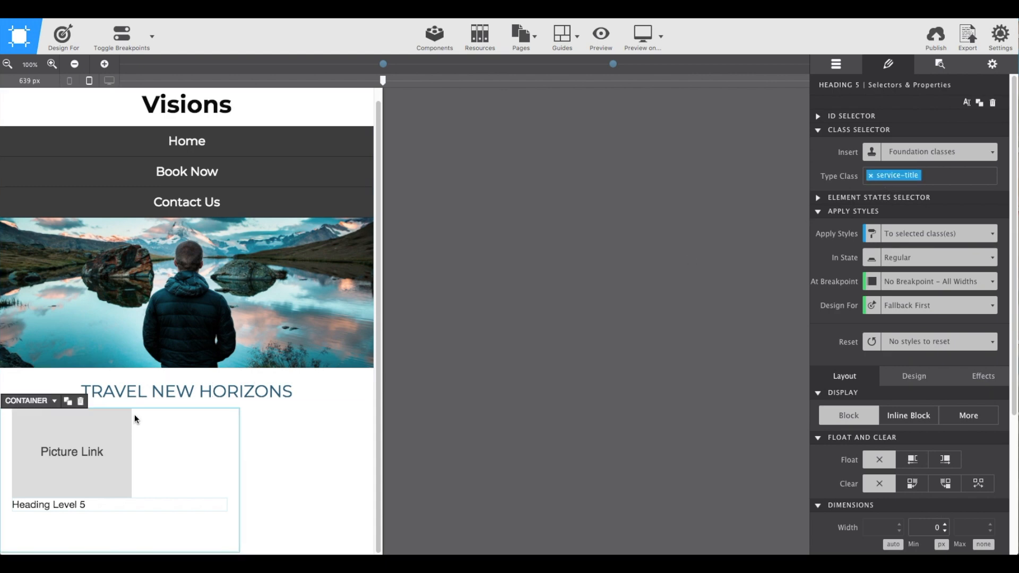
left_click(104, 431)
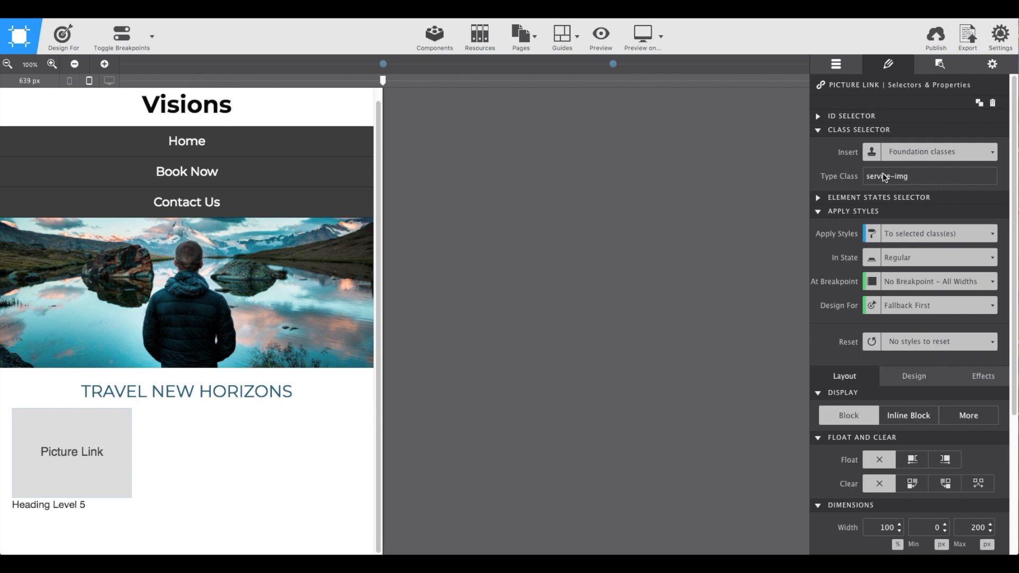
key("Return")
Replace the picture link's placeholder with the local image discover.jpg from the images folder.
left_click(949, 71)
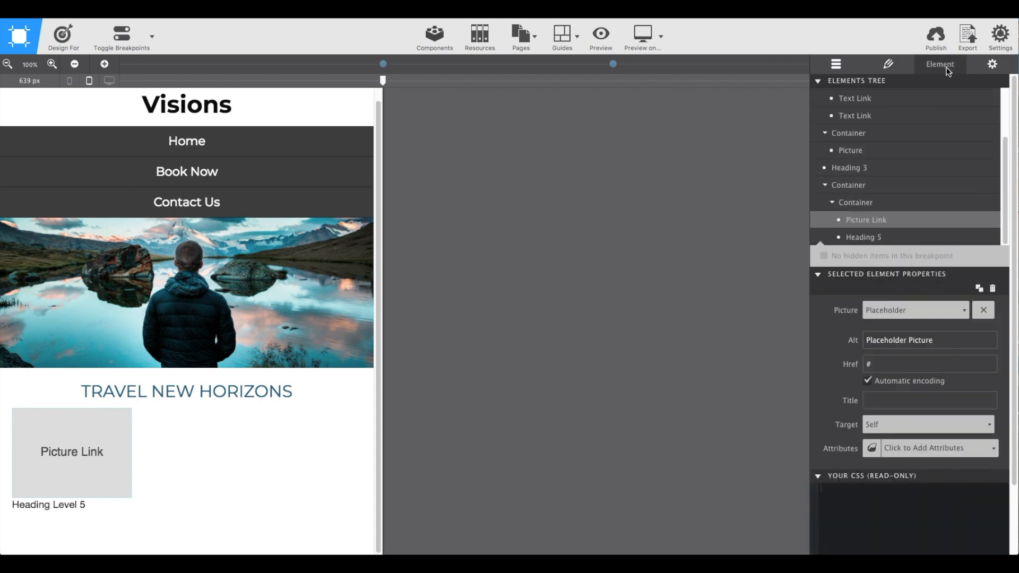
scroll(944, 103, "down", 3)
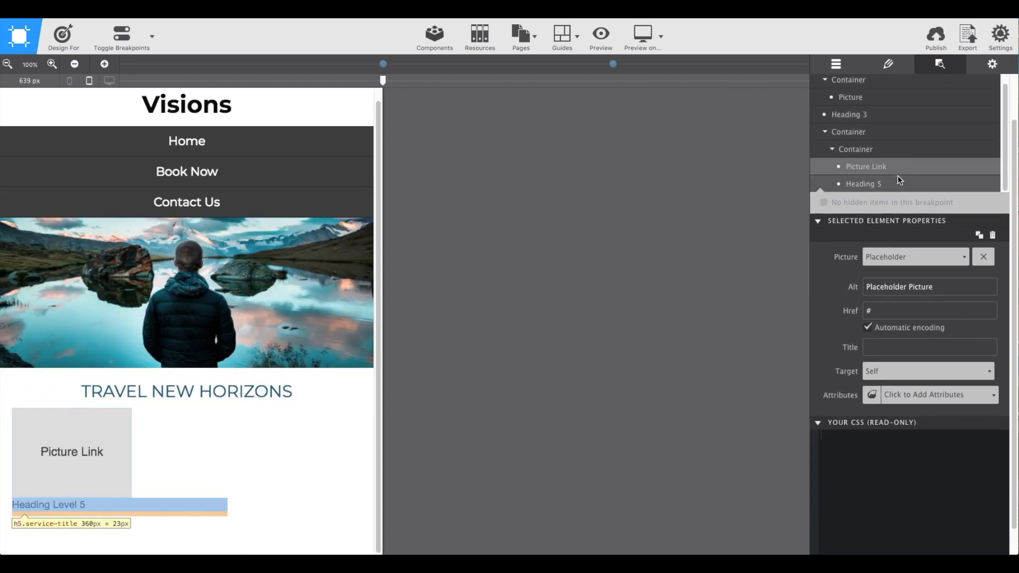
left_click(900, 256)
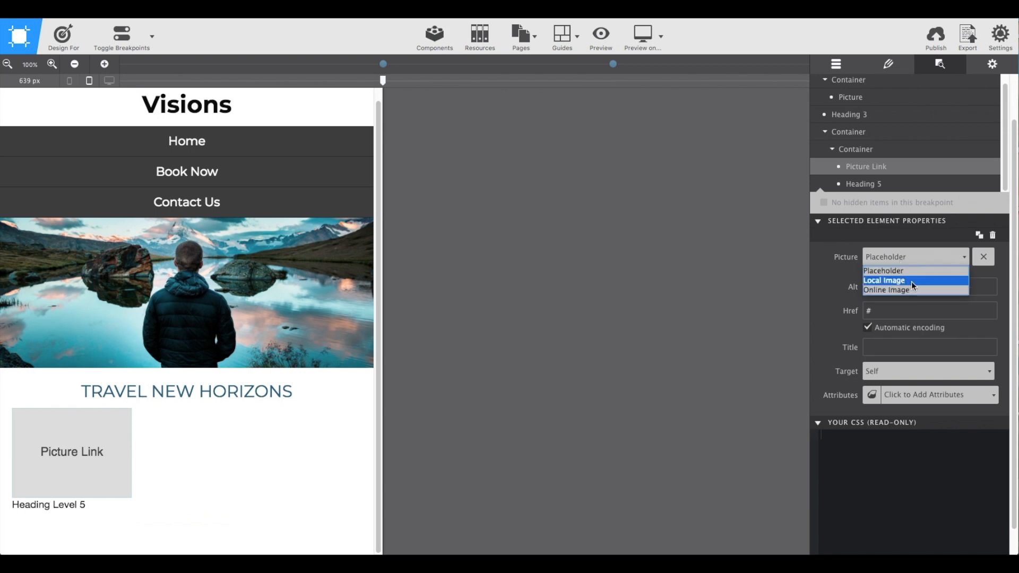
left_click(912, 281)
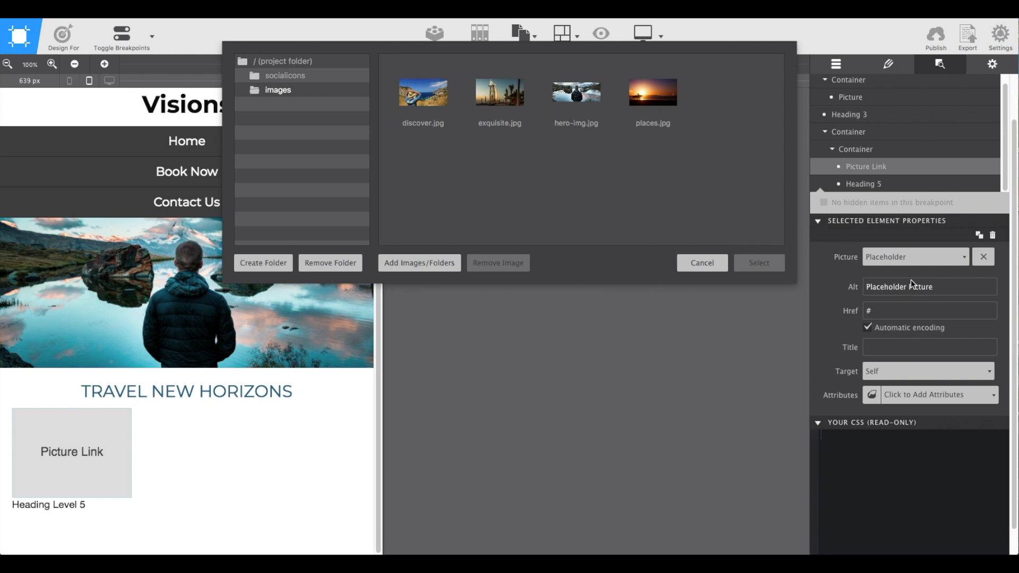
left_click(430, 101)
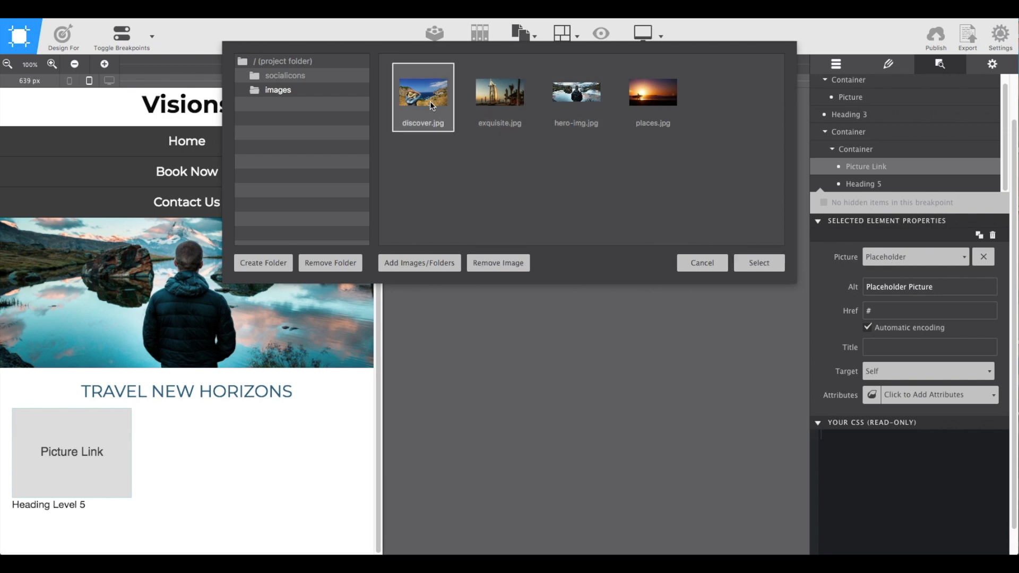
left_click(759, 263)
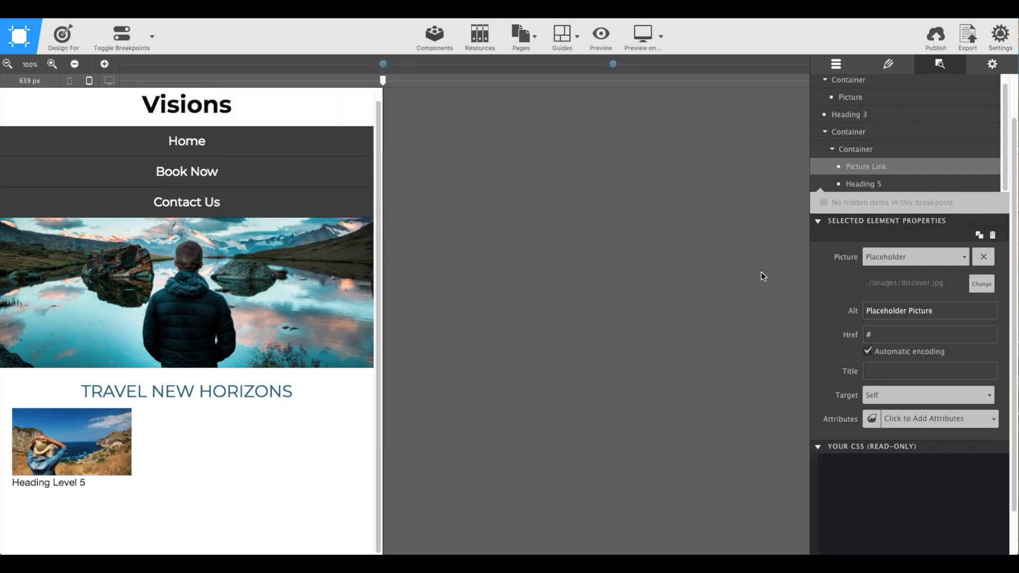
Set the picture link's alt text to Discover.
left_click_drag(933, 312, 858, 316)
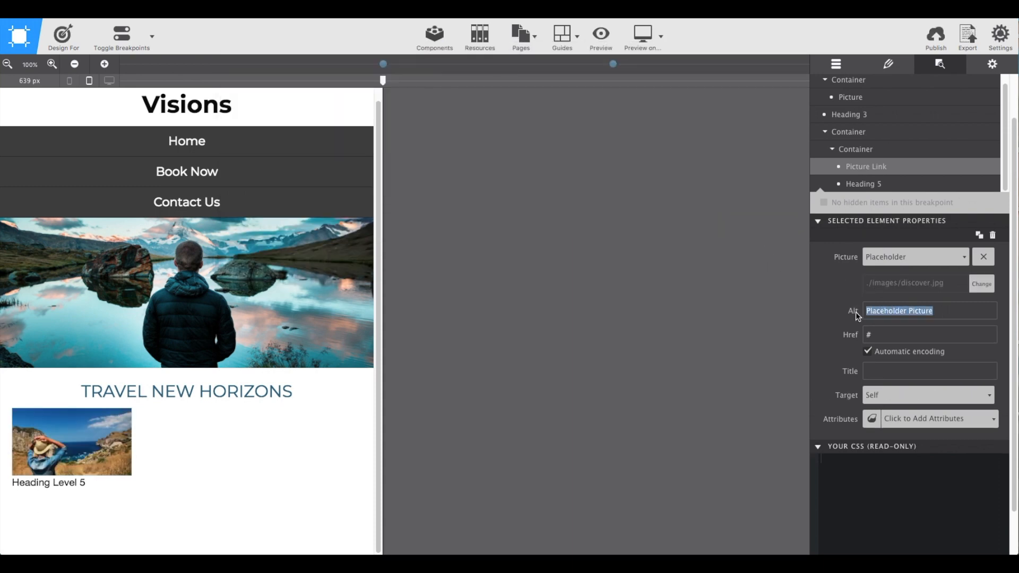
type("Discover")
key("Tab")
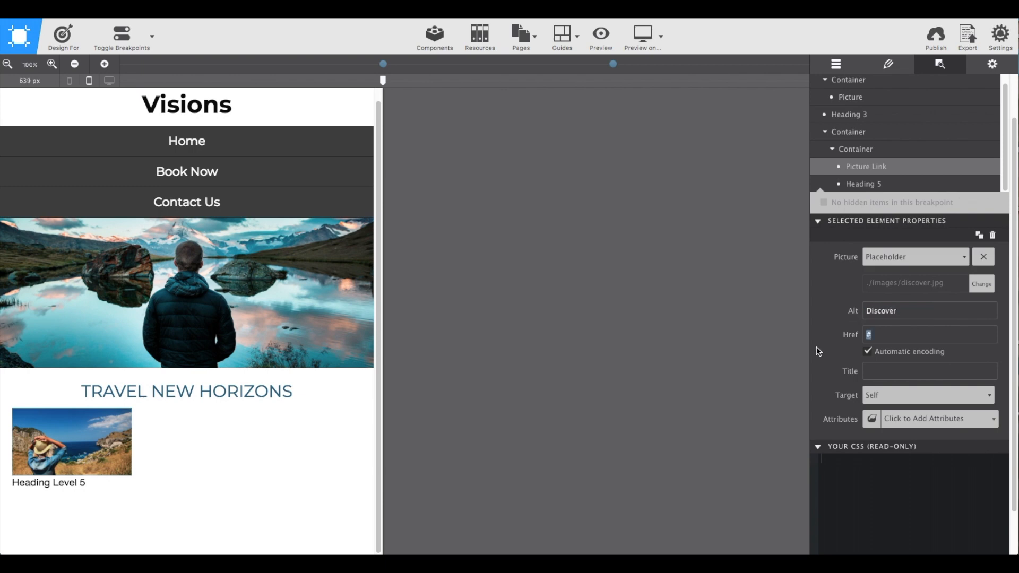
Replace the Heading 5 placeholder text below the picture link with Discover.
left_click(75, 484)
right_click(77, 484)
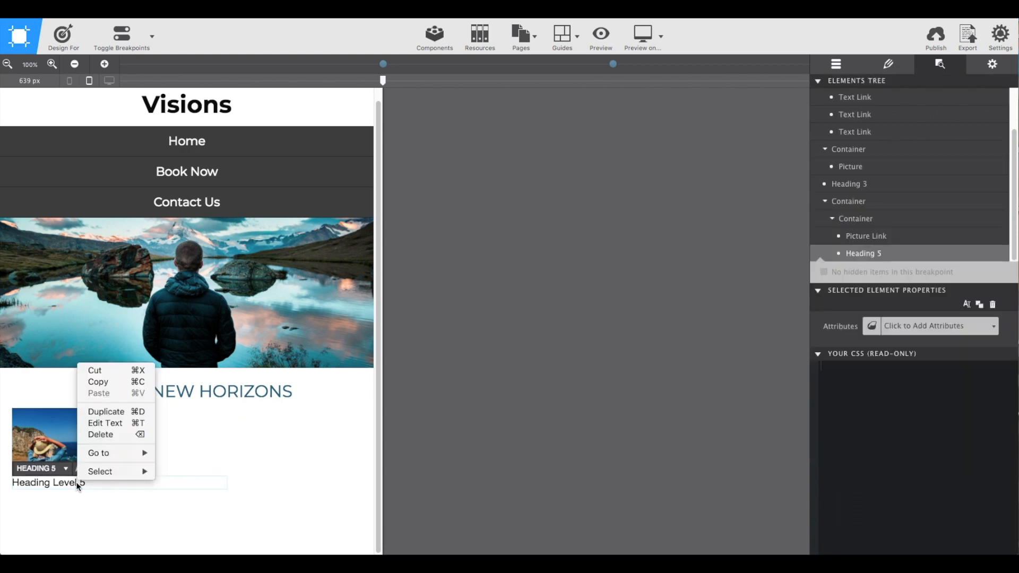
left_click(102, 424)
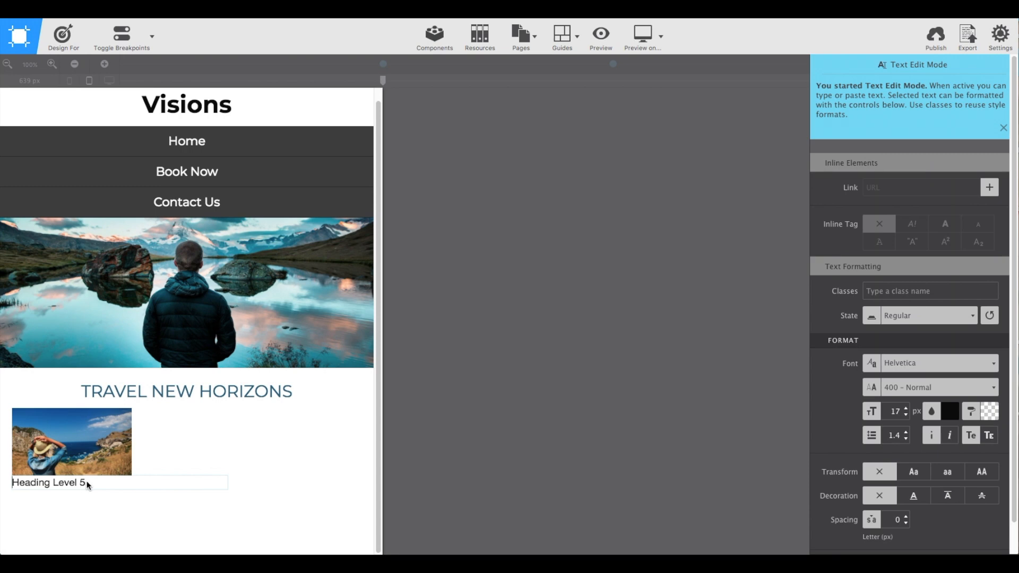
left_click_drag(87, 484, 13, 486)
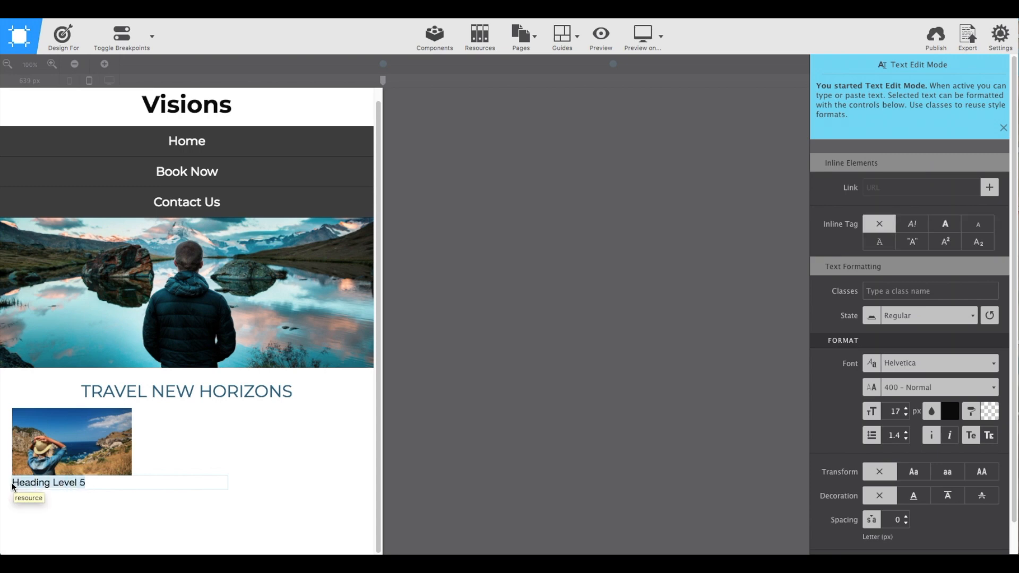
type("Di")
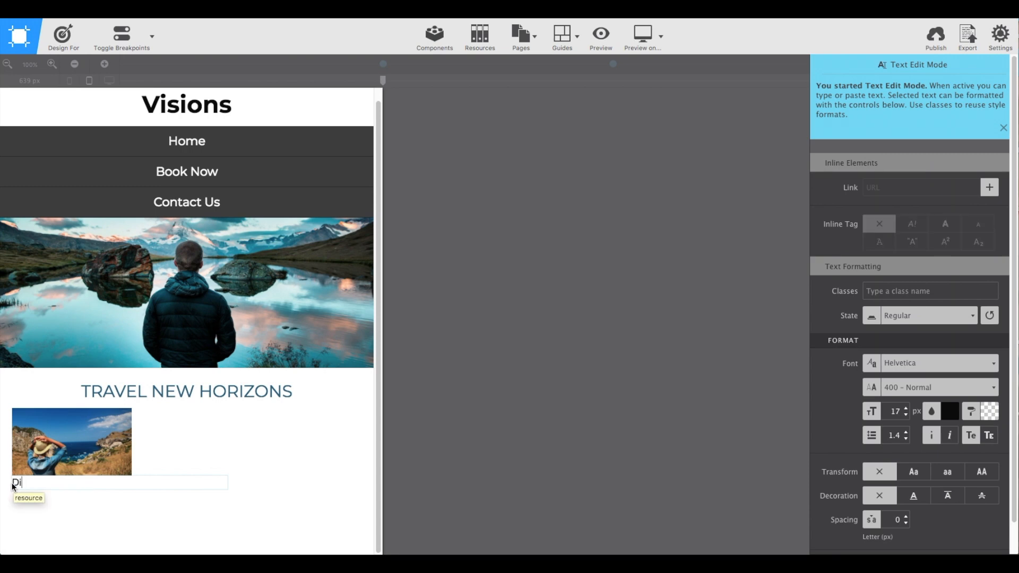
type("scover")
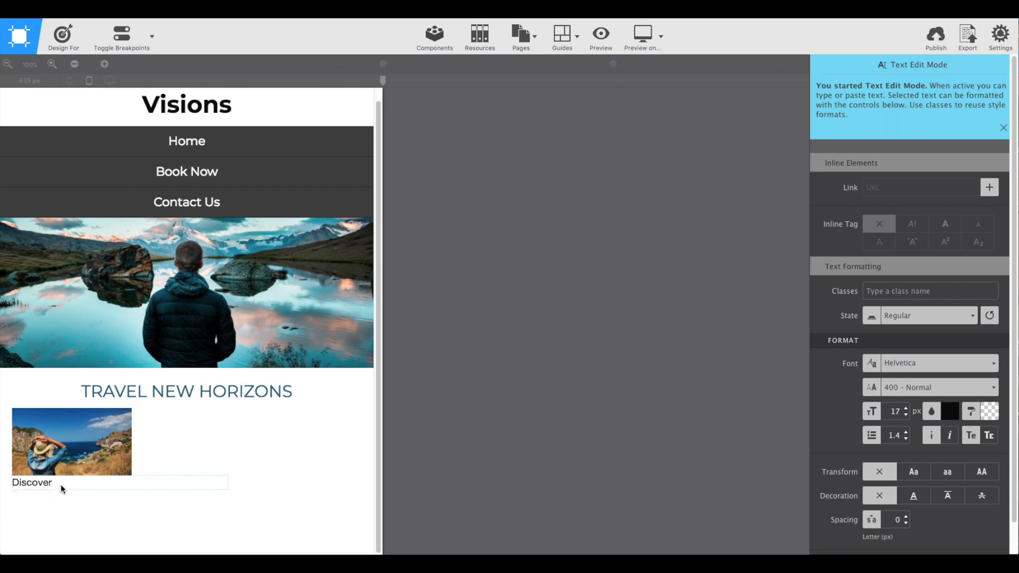
left_click(229, 491)
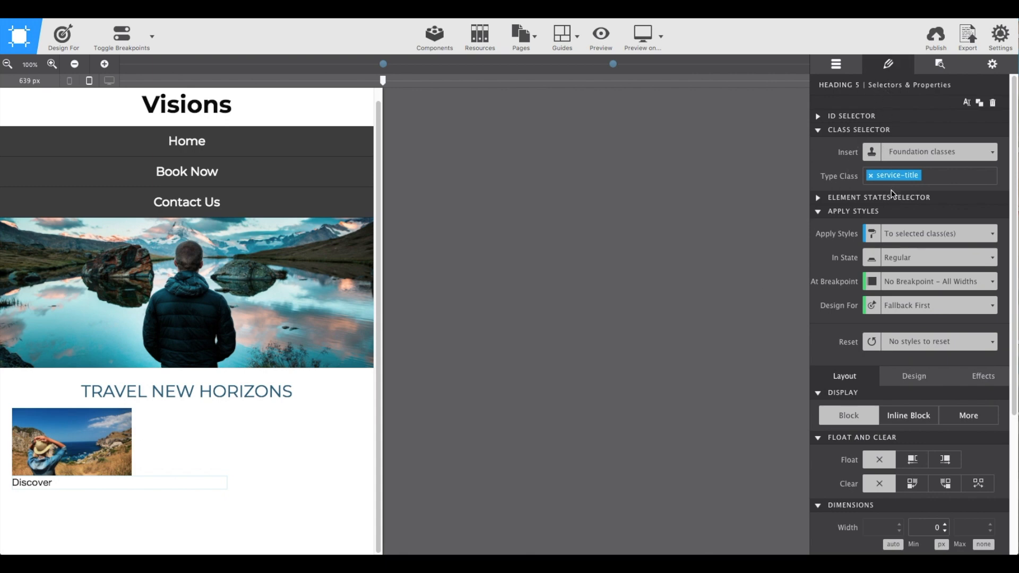
Style the service-title class with the Georgia font at 26 px and center-align its text.
scroll(892, 193, "down", 4)
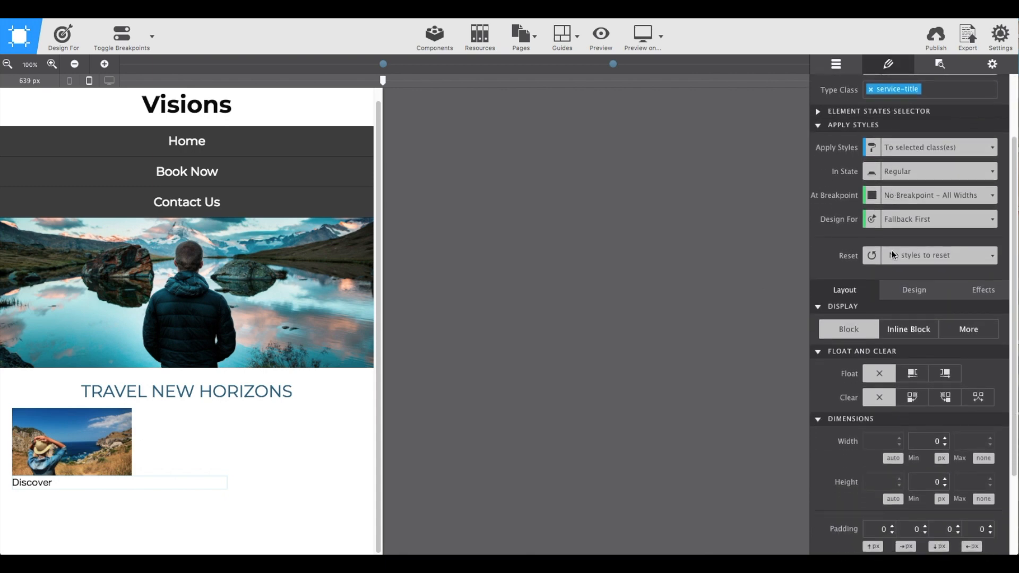
left_click(899, 293)
scroll(898, 291, "down", 2)
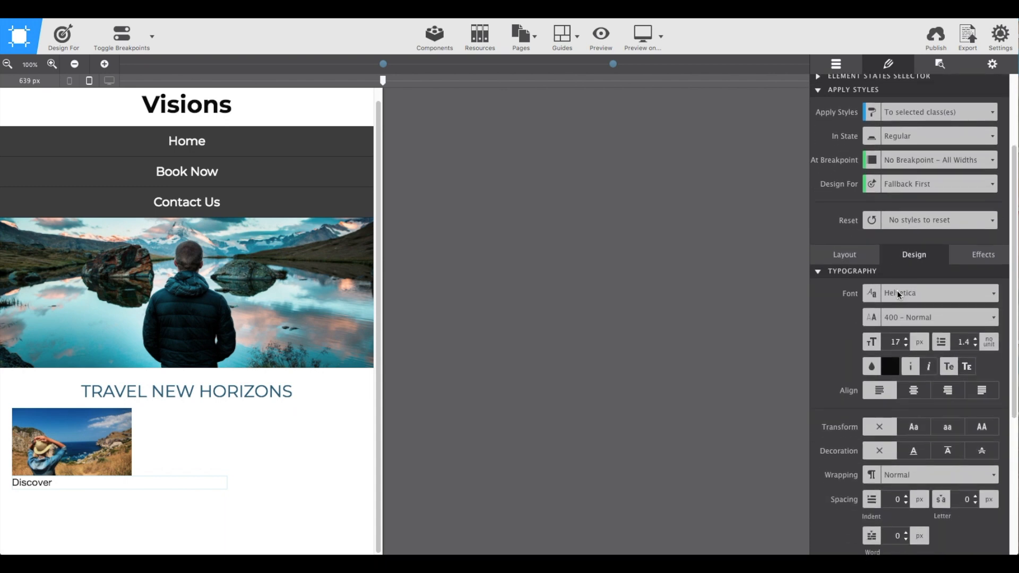
left_click(902, 295)
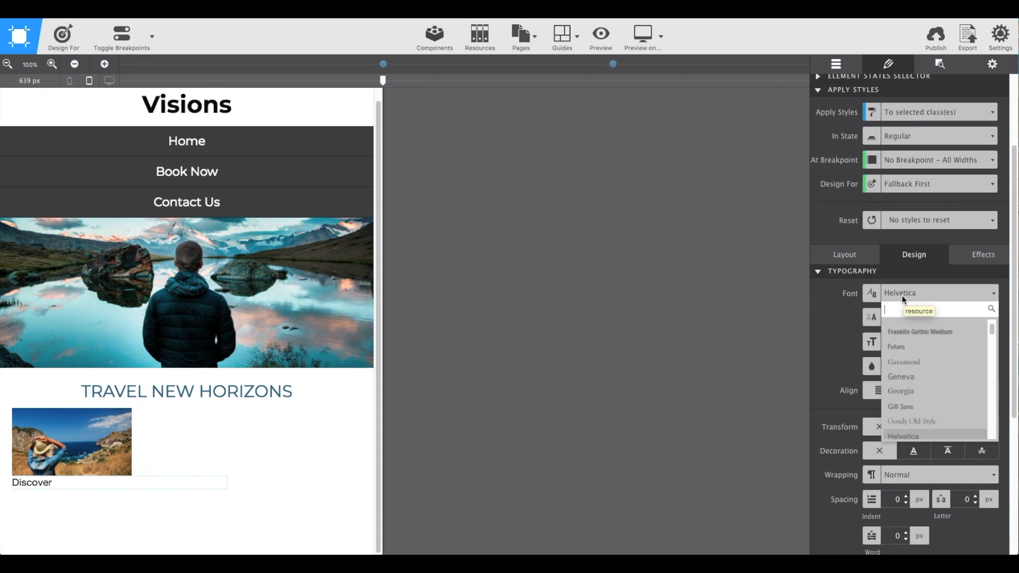
type("geor")
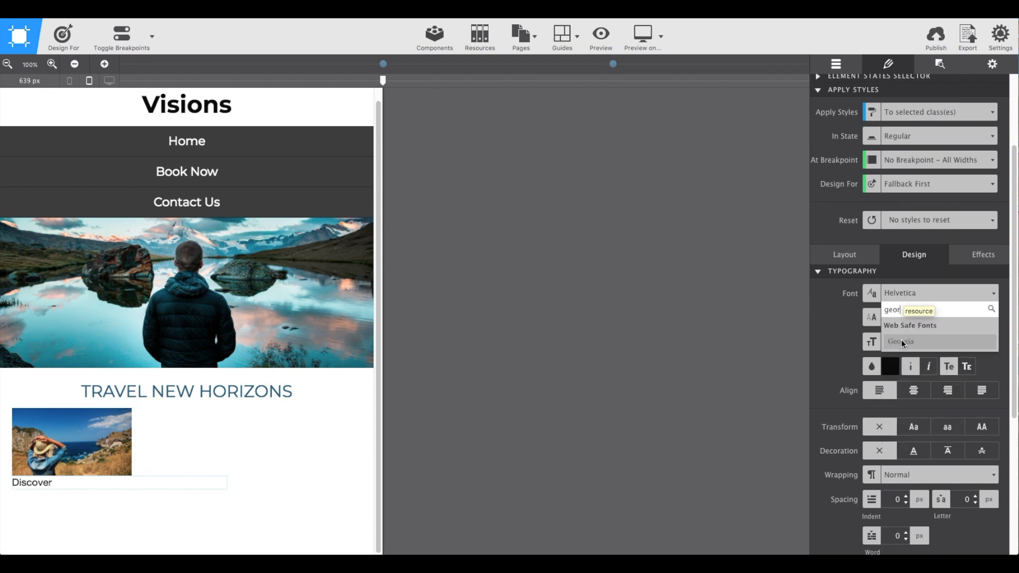
left_click(902, 341)
double_click(890, 342)
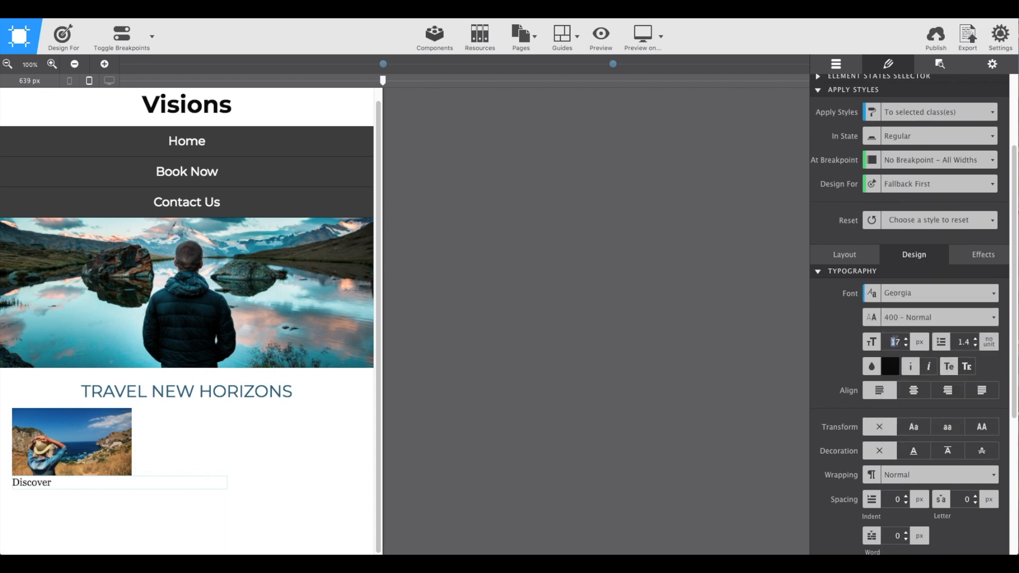
type("26")
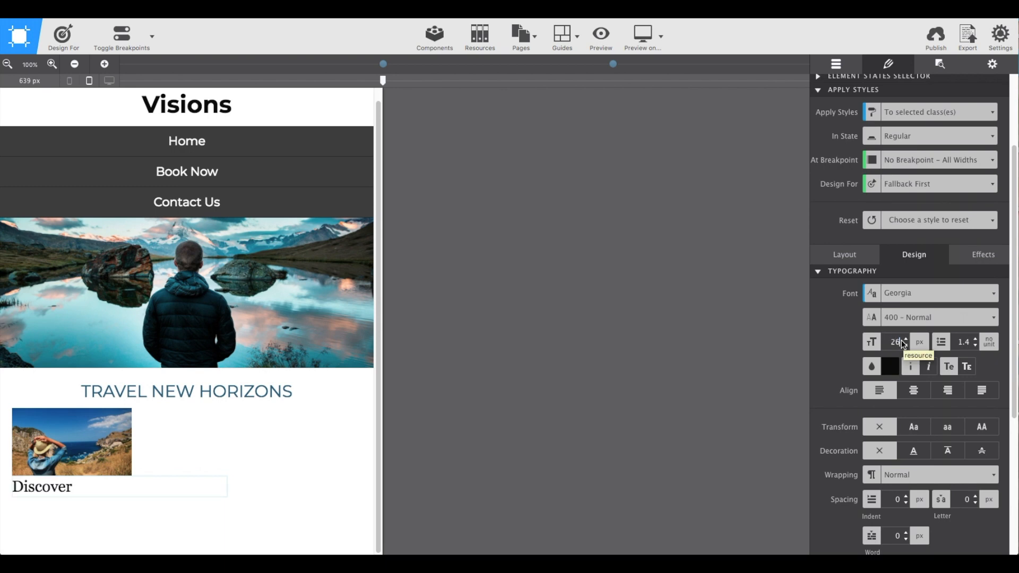
left_click(914, 393)
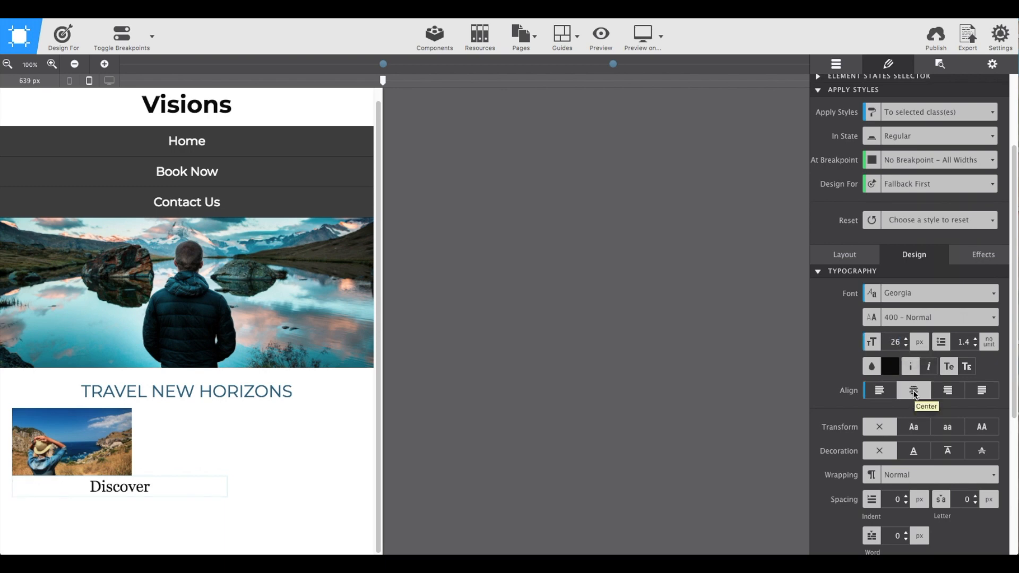
Set the service-title text color to #18191a and make it italic.
left_click(895, 369)
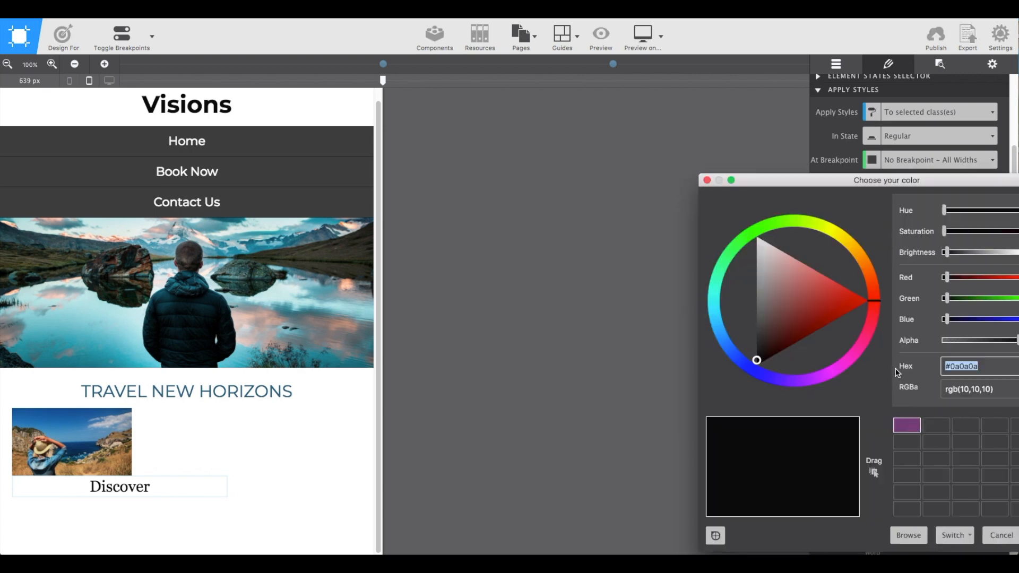
type("#1819")
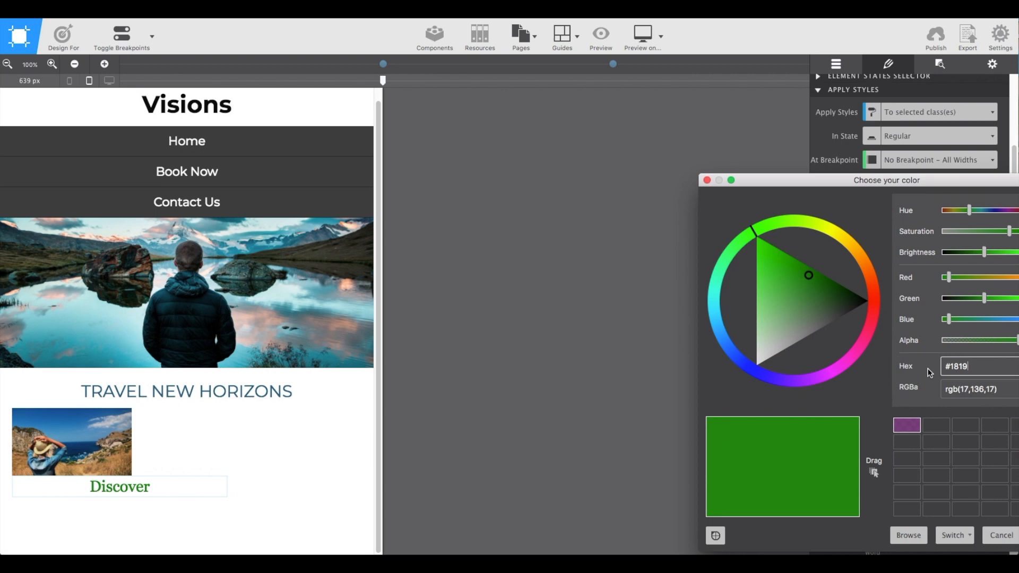
type("1a")
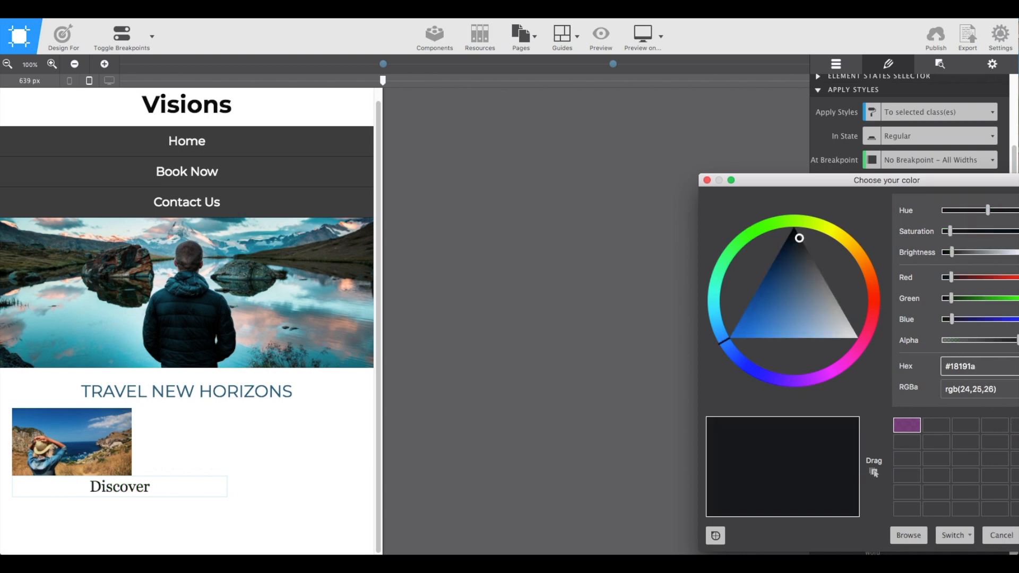
key("Return")
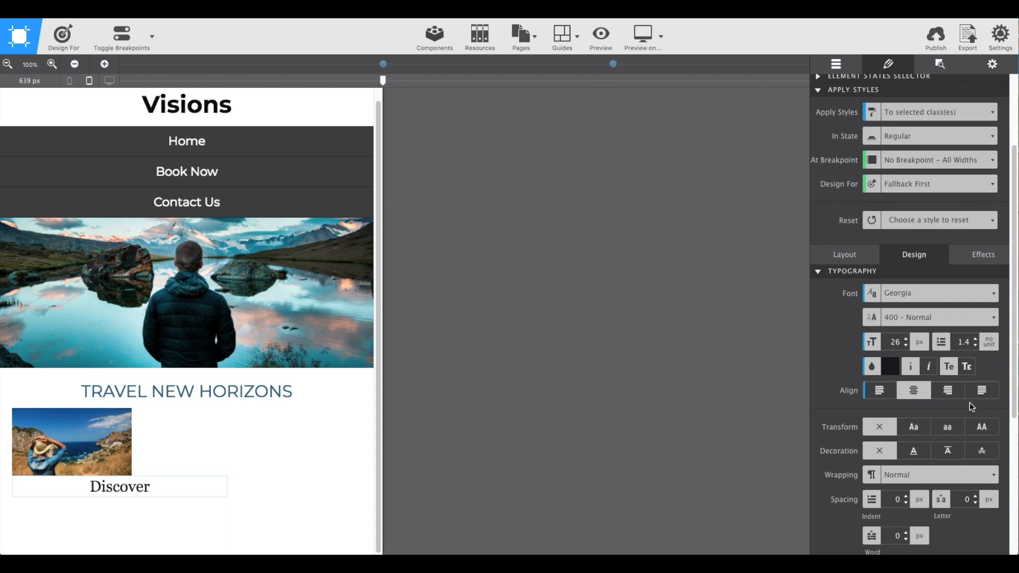
left_click(930, 368)
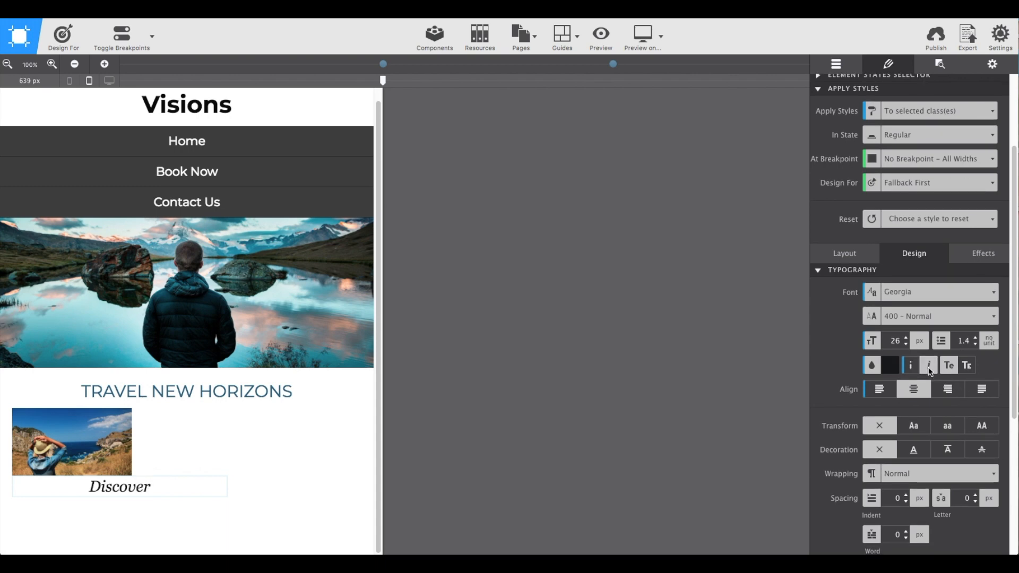
Give the service-title heading a top margin of 10 px.
scroll(930, 370, "down", 2)
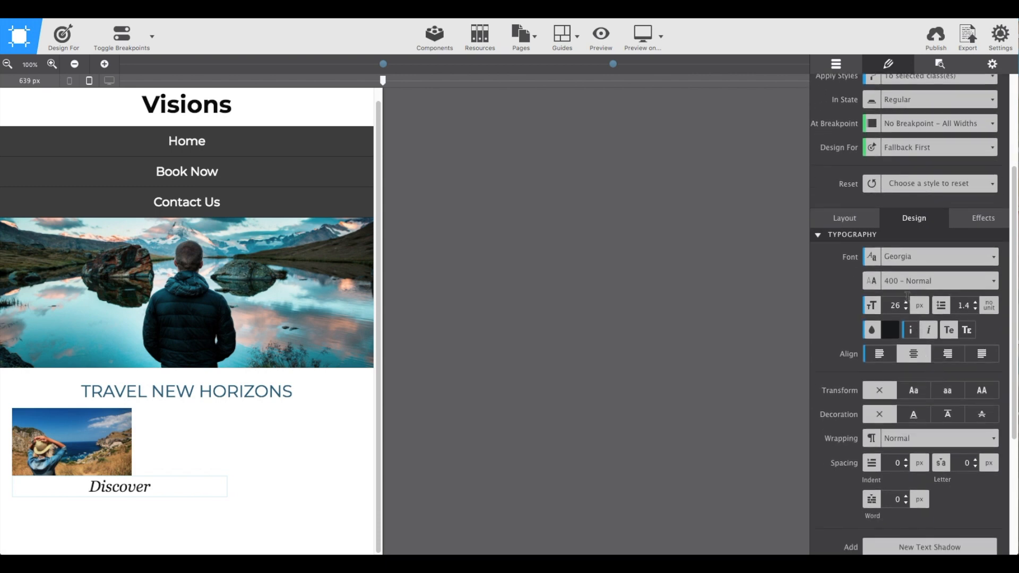
left_click(861, 221)
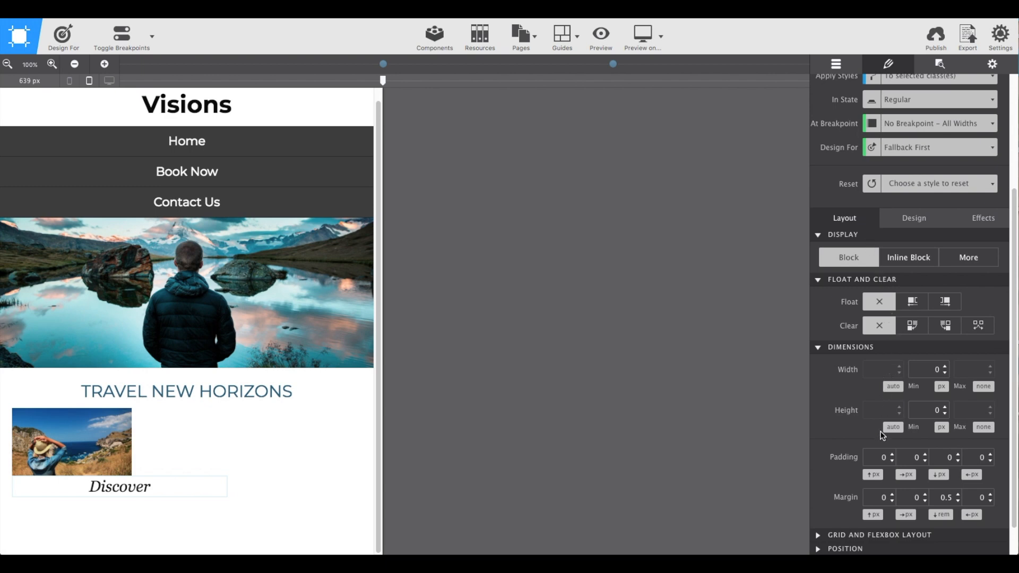
left_click(874, 499)
type("1")
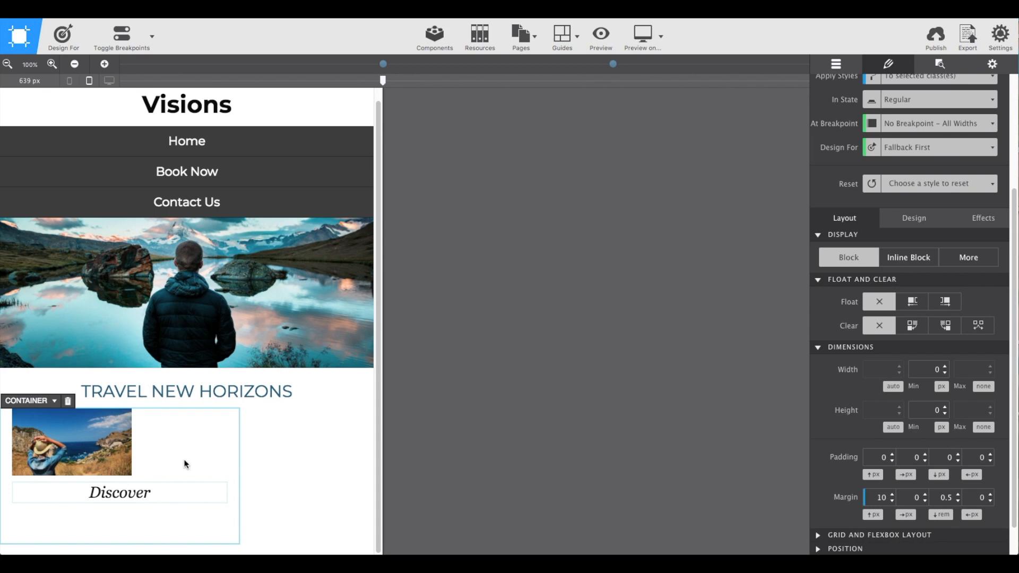
Center the service-img picture link in its container by setting its left and right margins to auto.
left_click(49, 453)
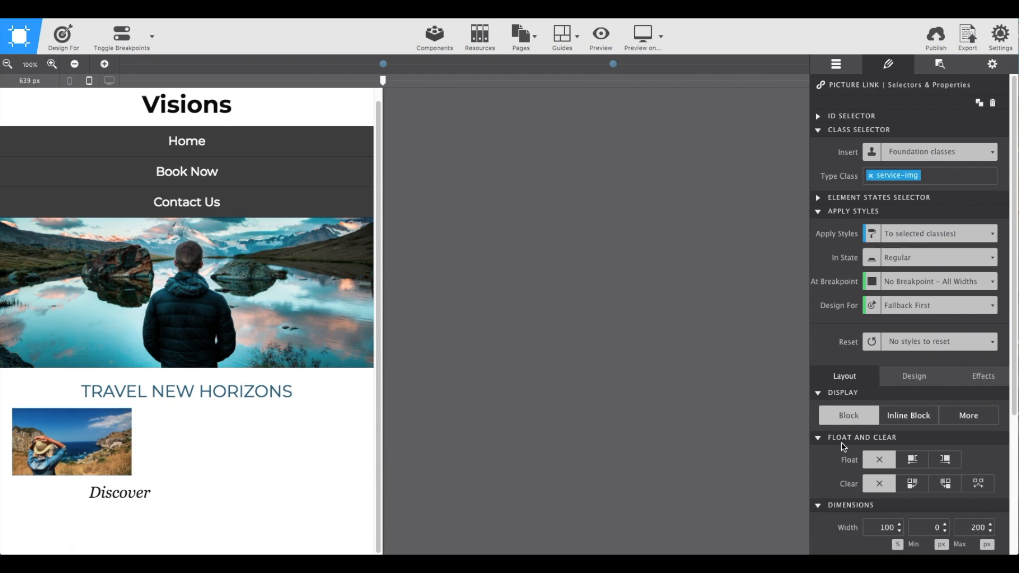
scroll(842, 441, "down", 5)
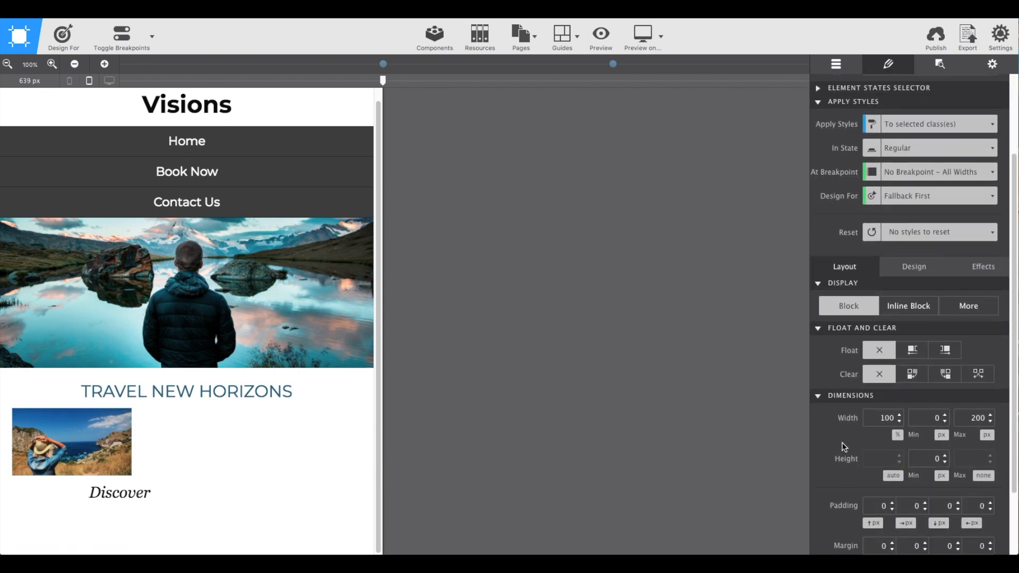
scroll(878, 486, "down", 2)
left_click(907, 522)
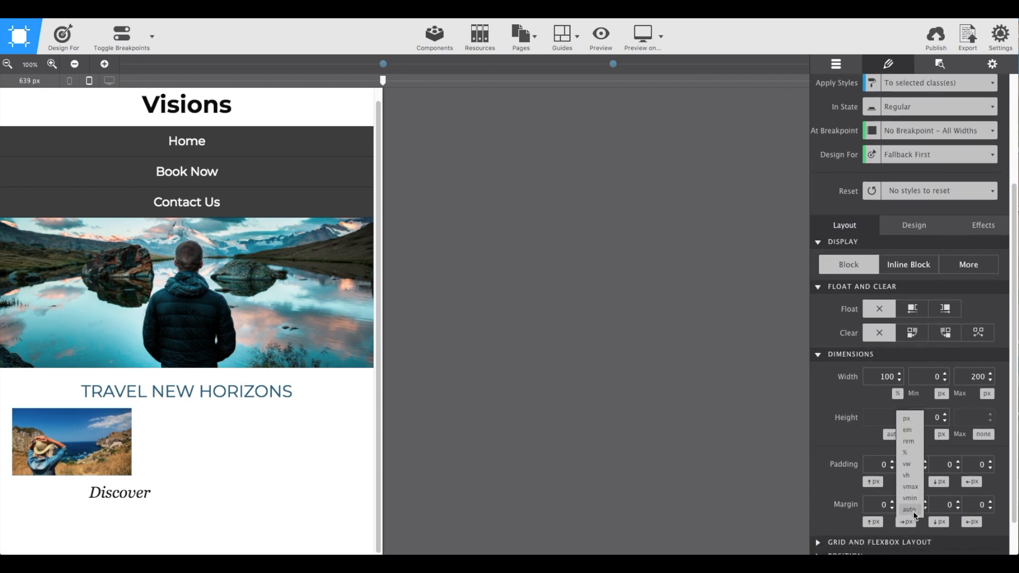
left_click(912, 511)
left_click(974, 521)
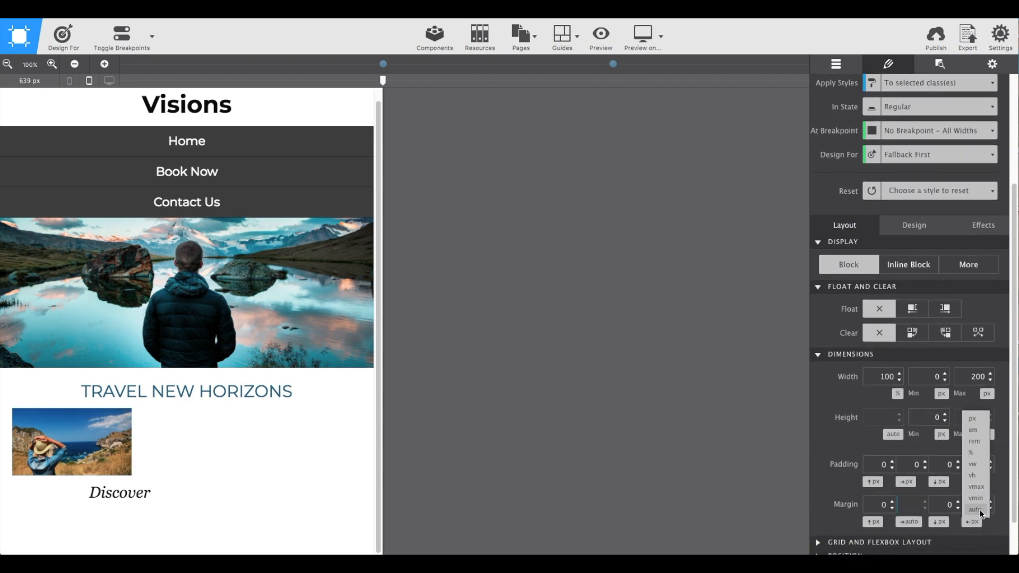
left_click(980, 510)
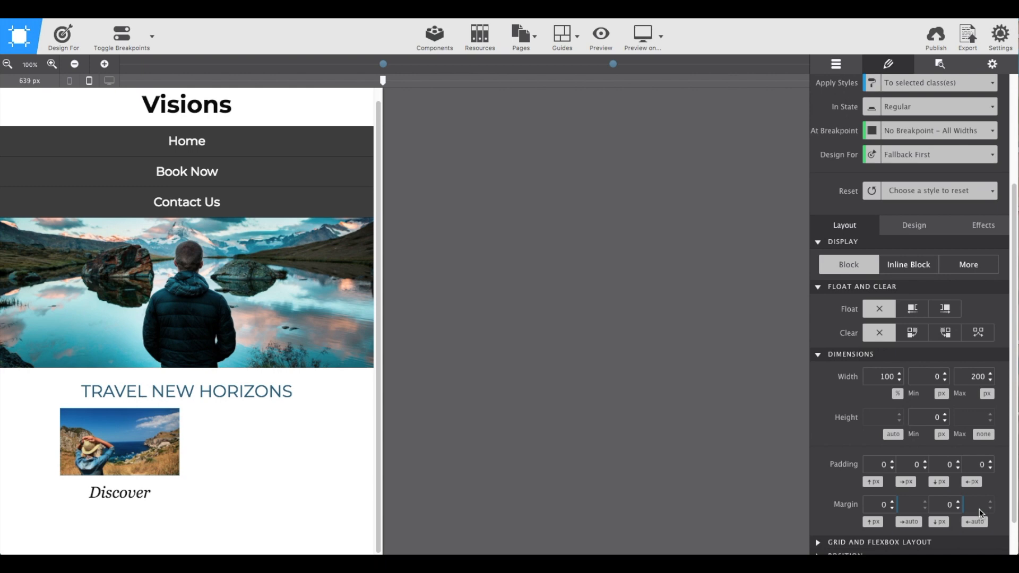
scroll(935, 499, "down", 2)
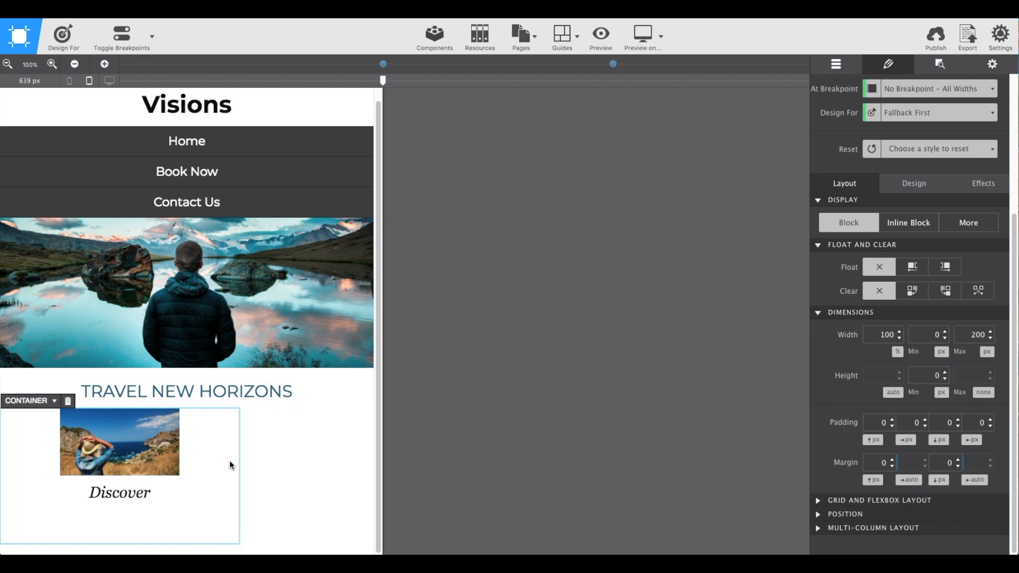
Duplicate the service container twice to make three identical service blocks.
left_click(209, 466)
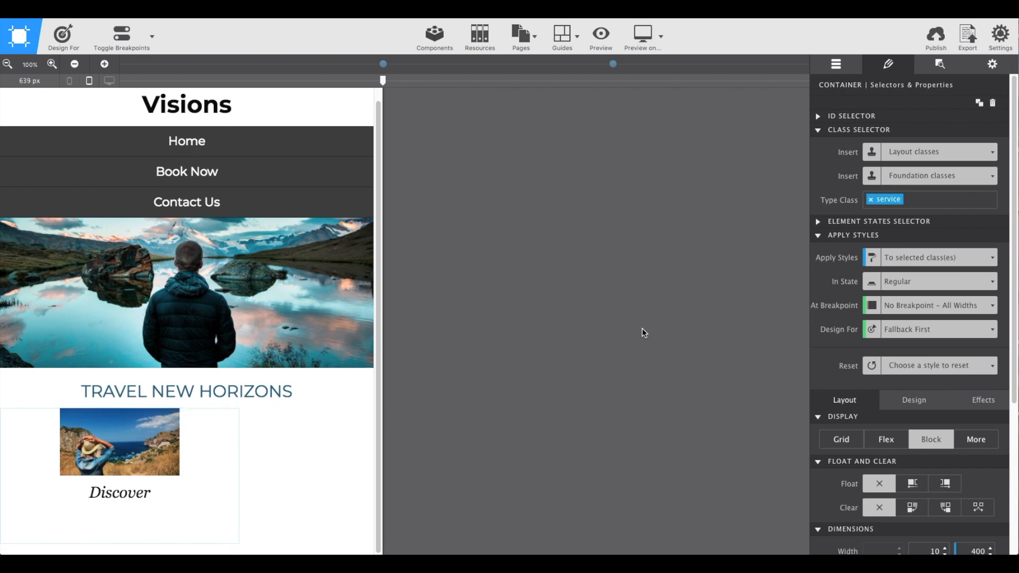
left_click(980, 105)
left_click(980, 105)
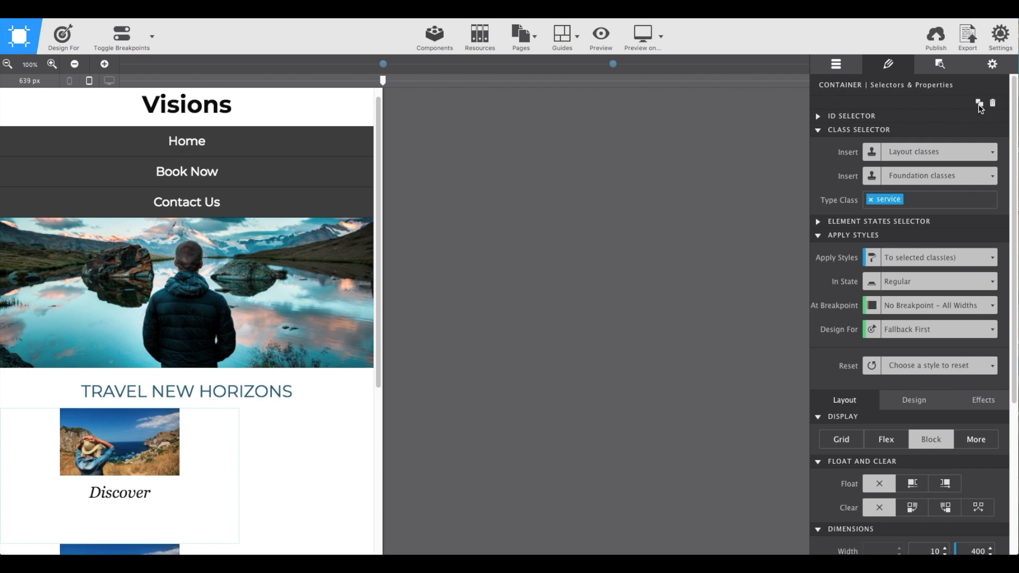
Replace the picture in the second service block with exquisite.jpg from the images folder.
scroll(230, 450, "down", 5)
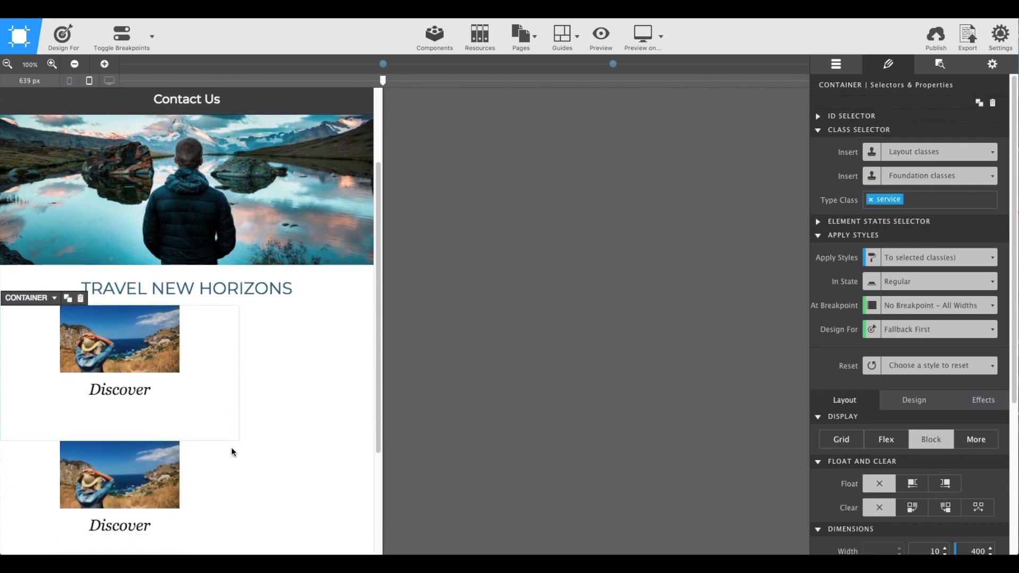
scroll(230, 449, "down", 2)
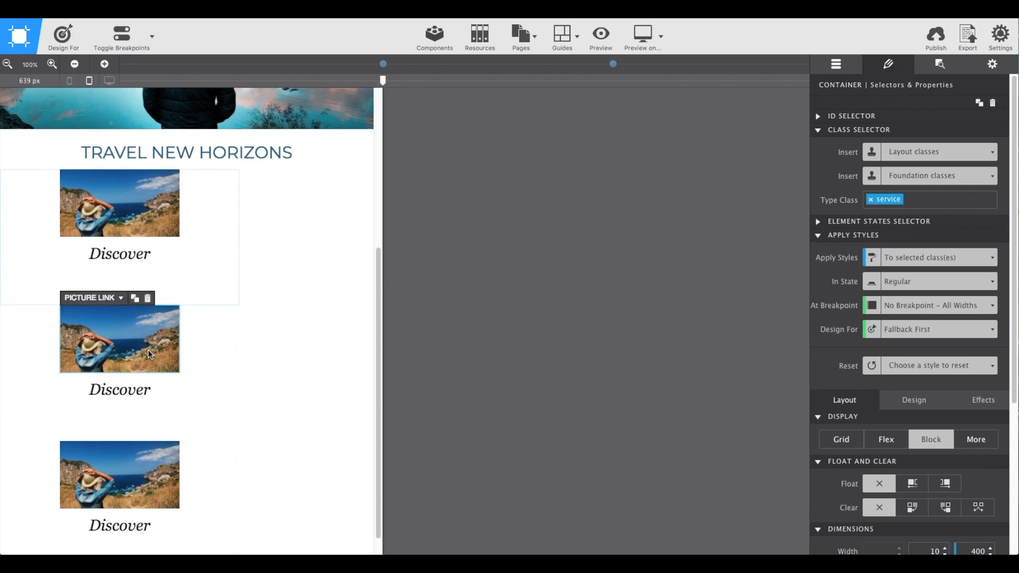
left_click(148, 350)
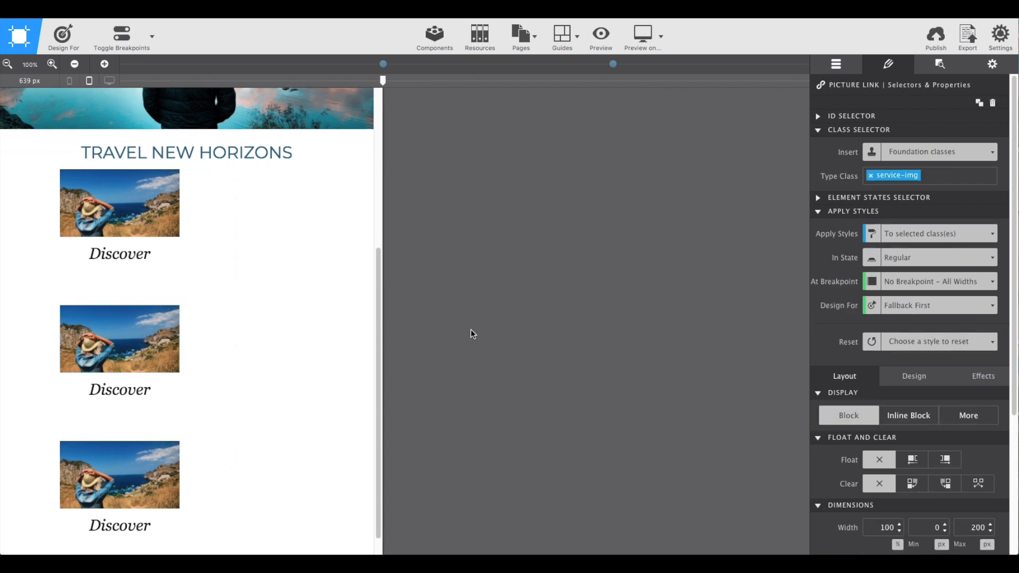
left_click(949, 68)
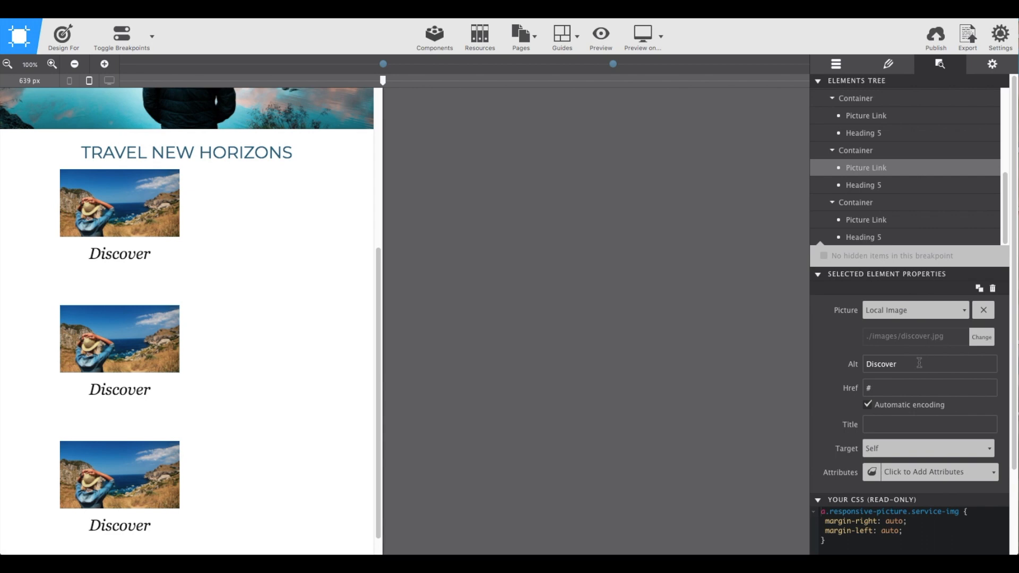
left_click(986, 340)
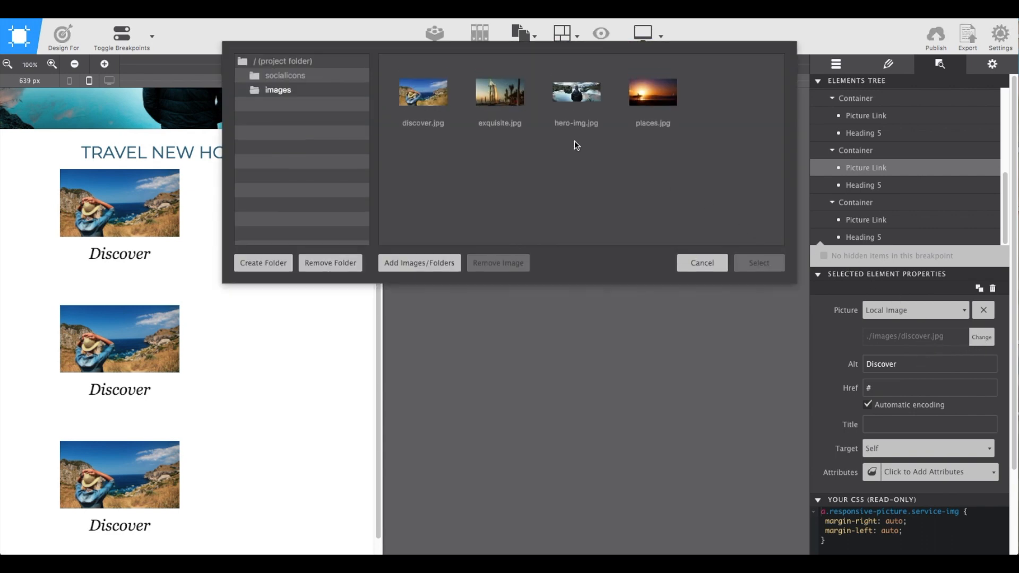
left_click(516, 105)
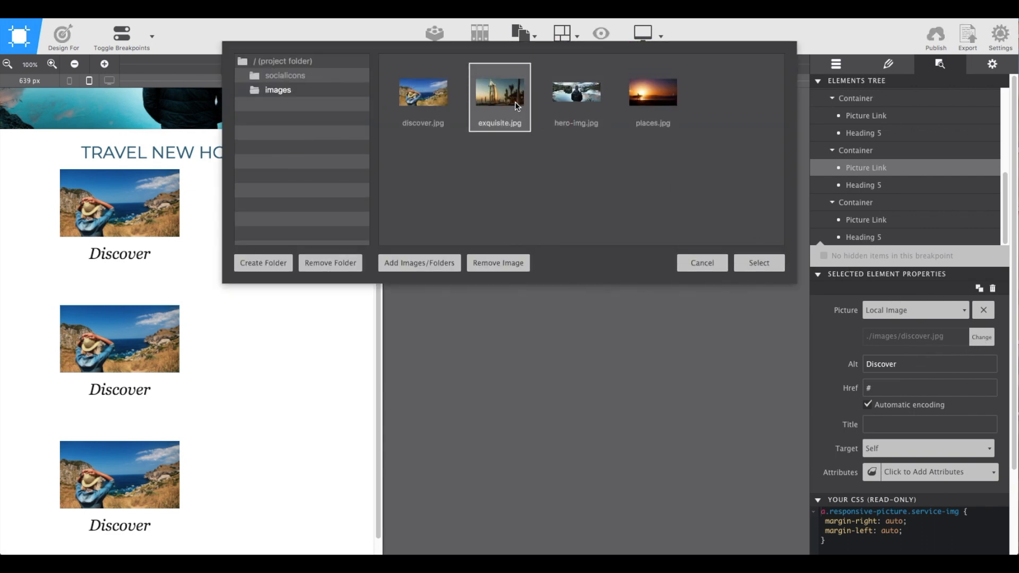
left_click(761, 261)
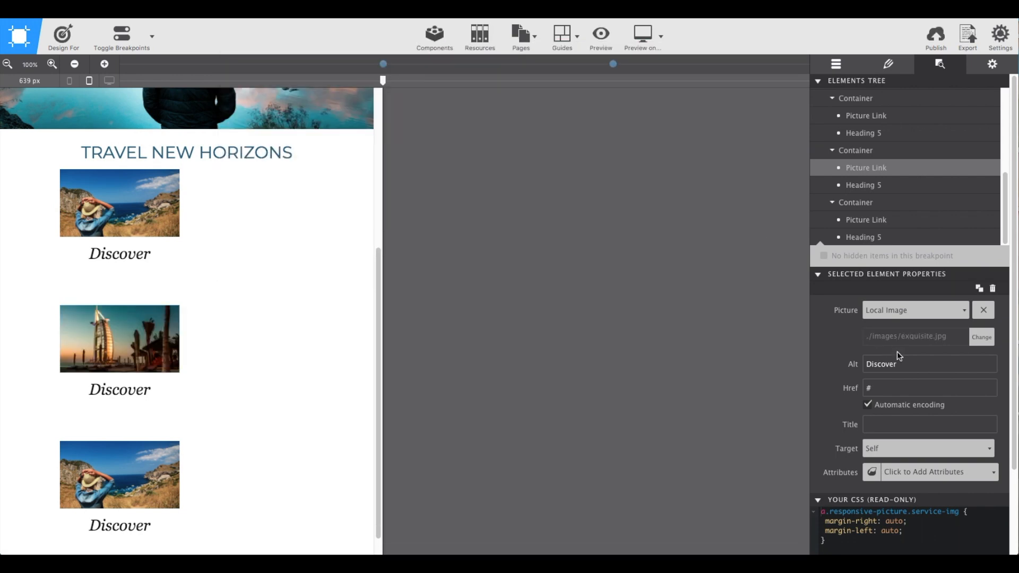
Set the second service picture's alt text to Exquisite.
left_click_drag(911, 365, 860, 368)
type("Exquisite")
key("Tab")
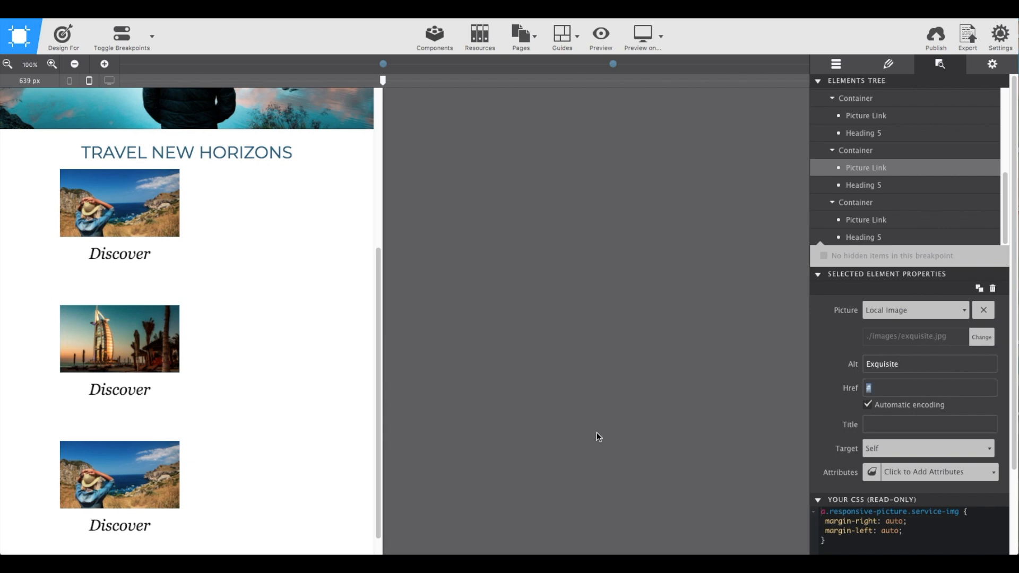
Change the heading text of the second service block to Exquisite.
right_click(126, 390)
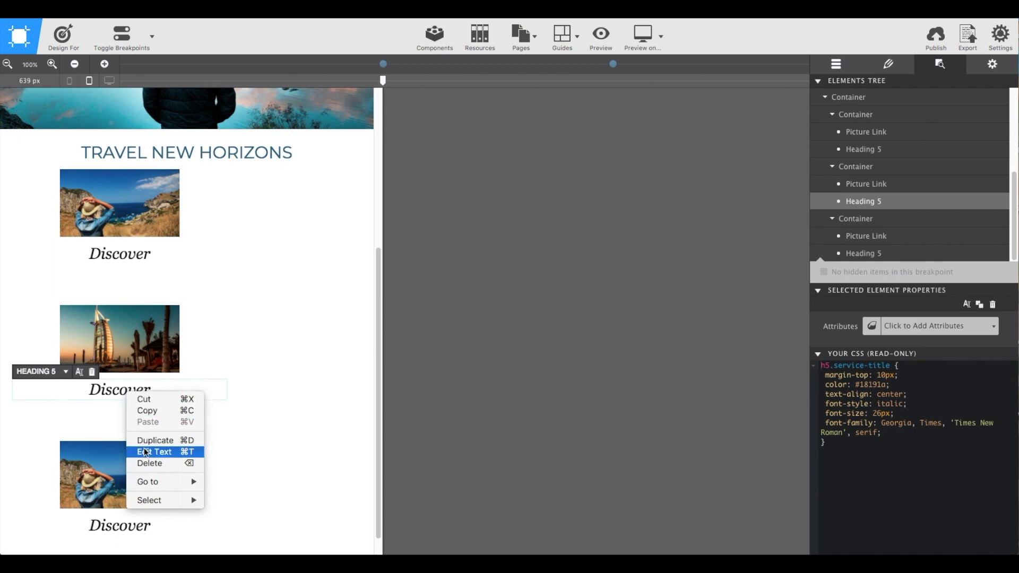
left_click(144, 453)
double_click(121, 393)
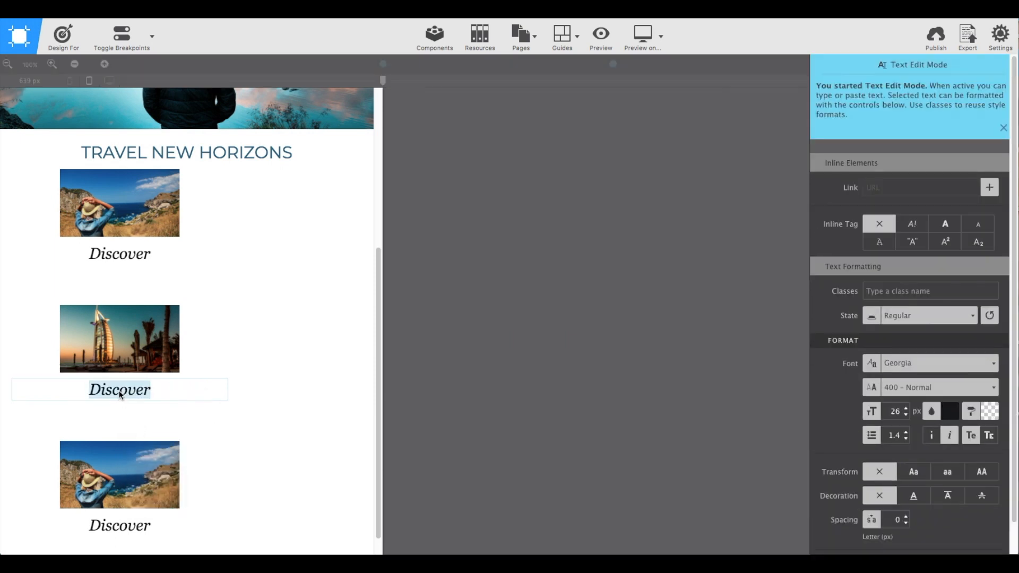
type("Ex")
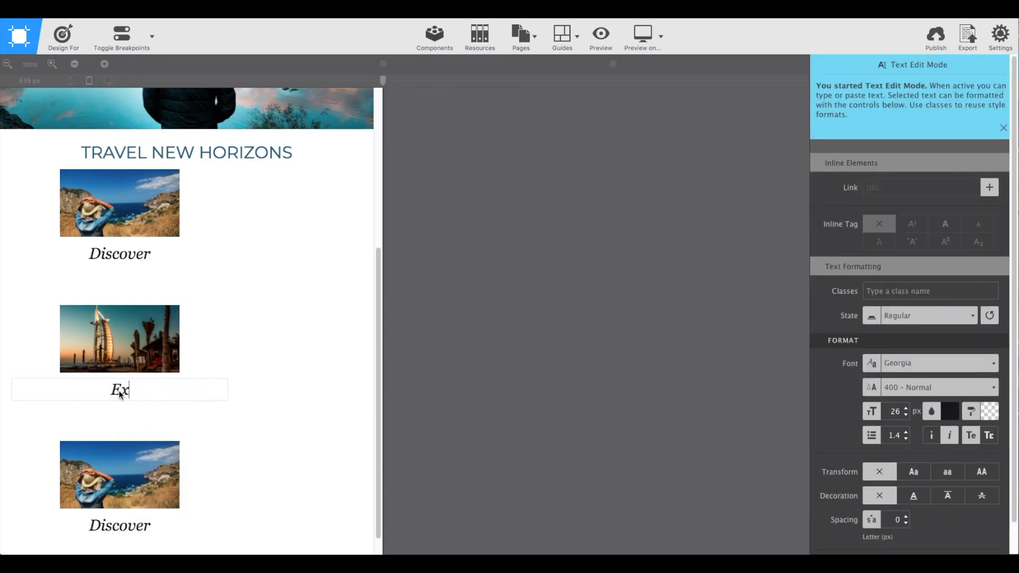
type("quisite")
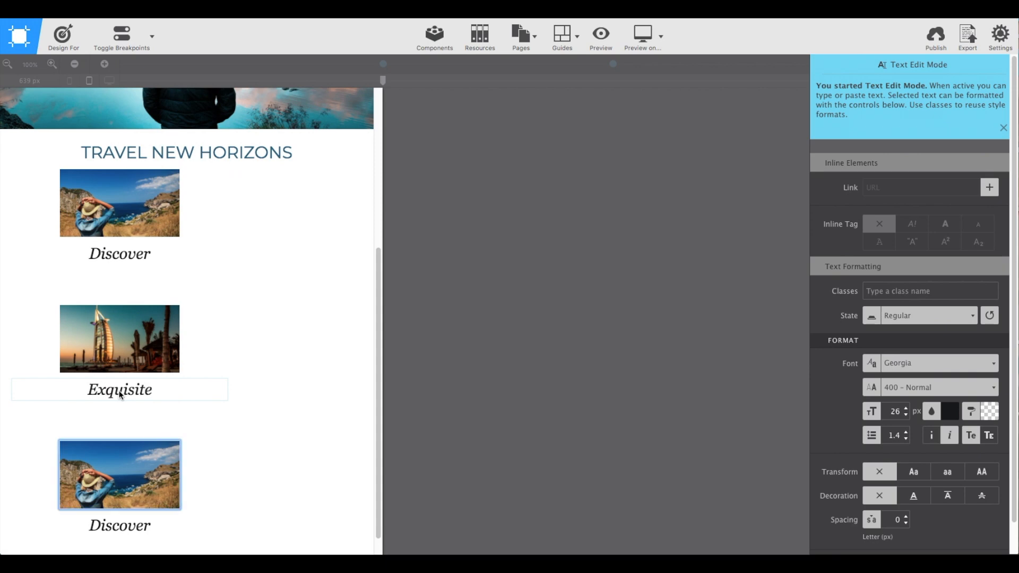
scroll(122, 392, "down", 1)
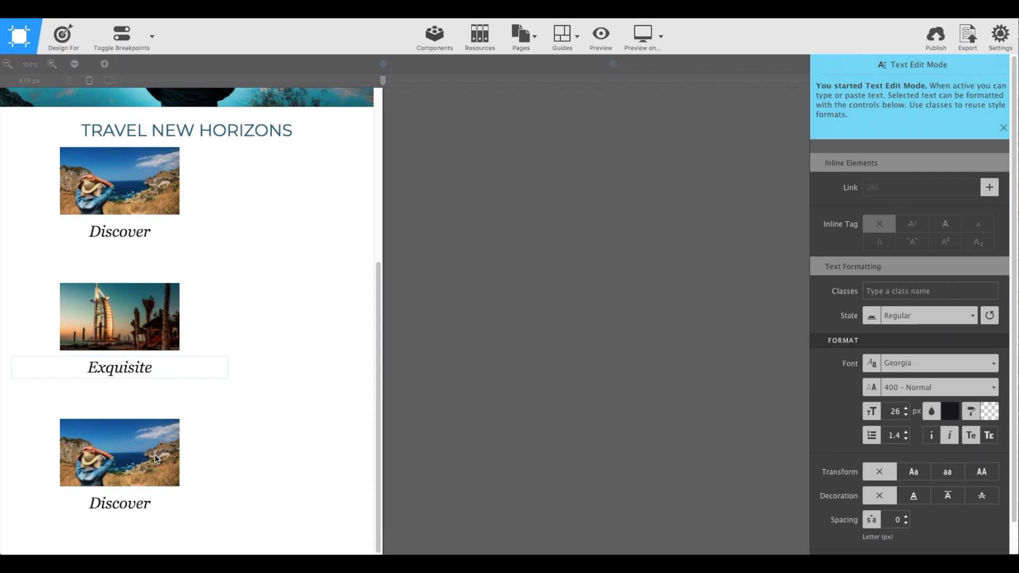
key("Escape")
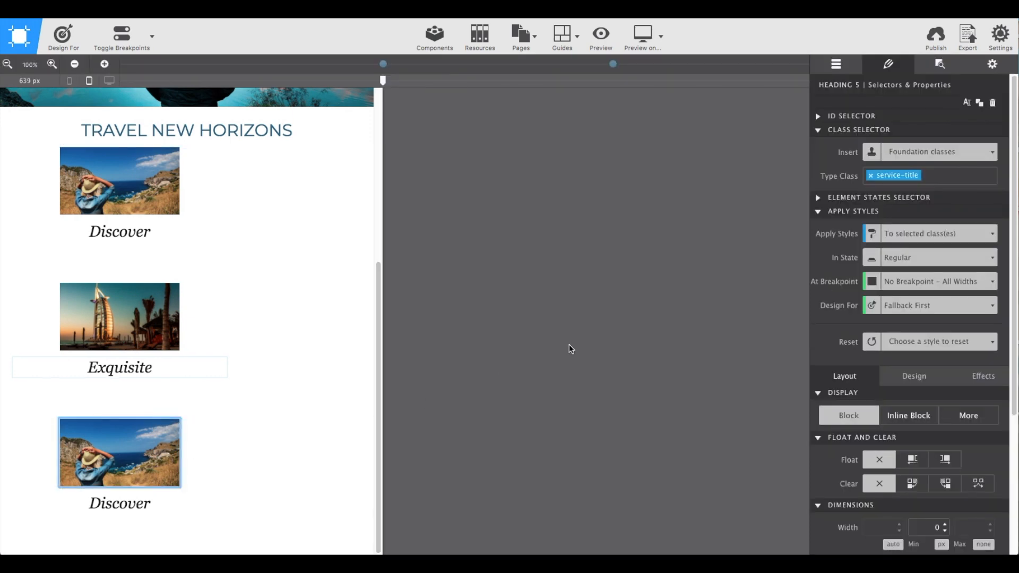
Replace the third service block's picture with places.jpg and update its alt text to match the image.
left_click(940, 64)
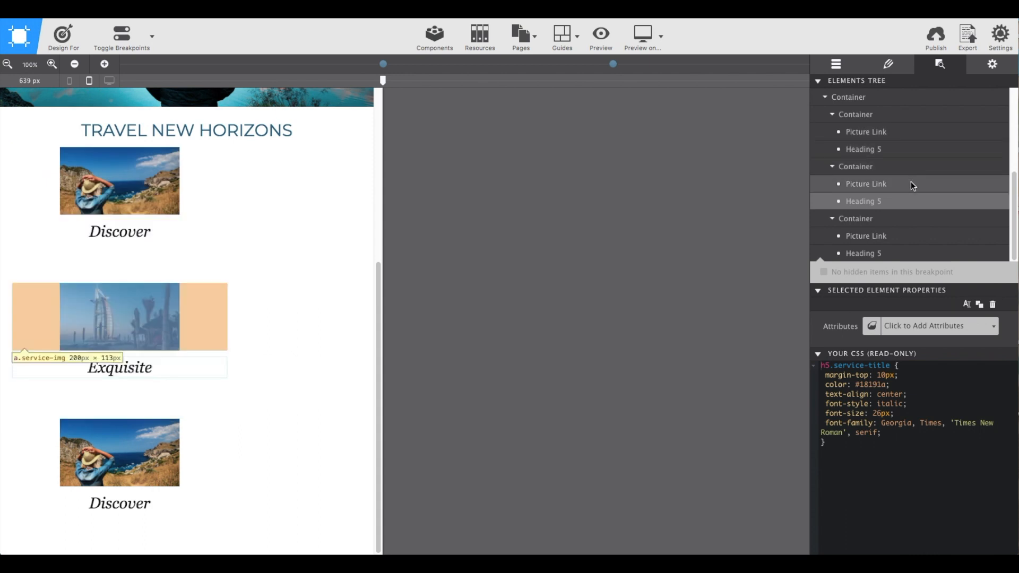
left_click(906, 236)
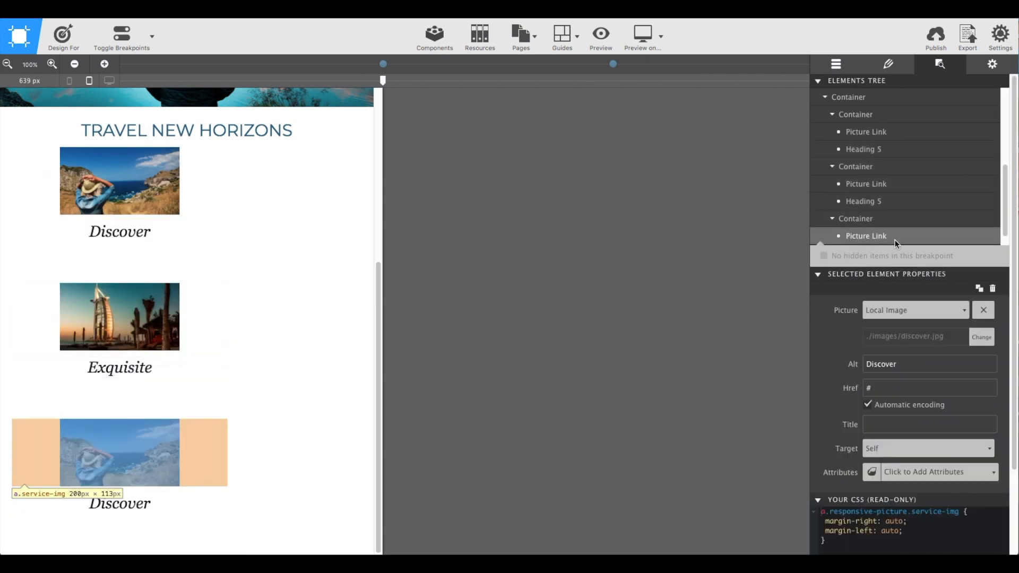
left_click(983, 338)
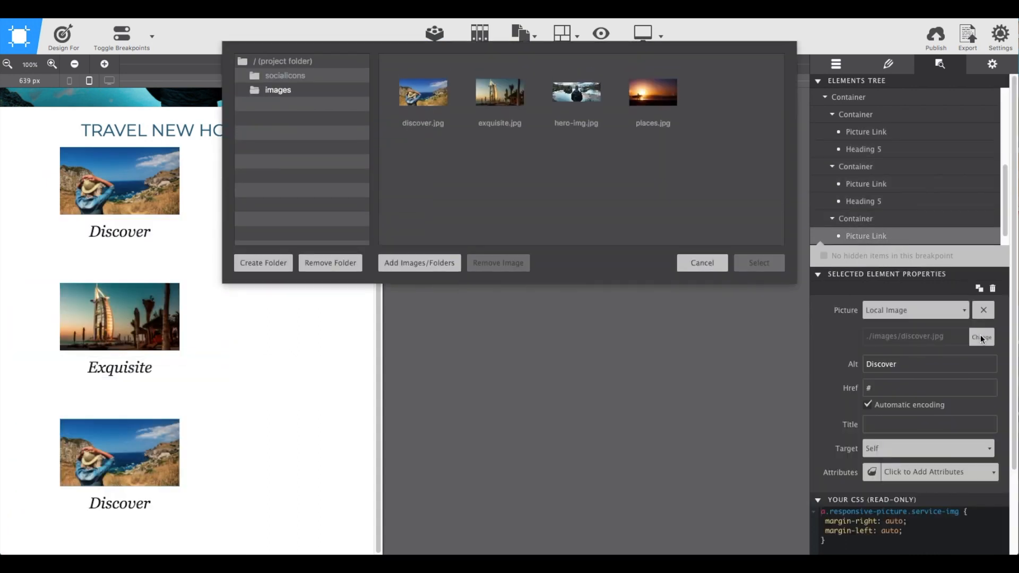
left_click(667, 100)
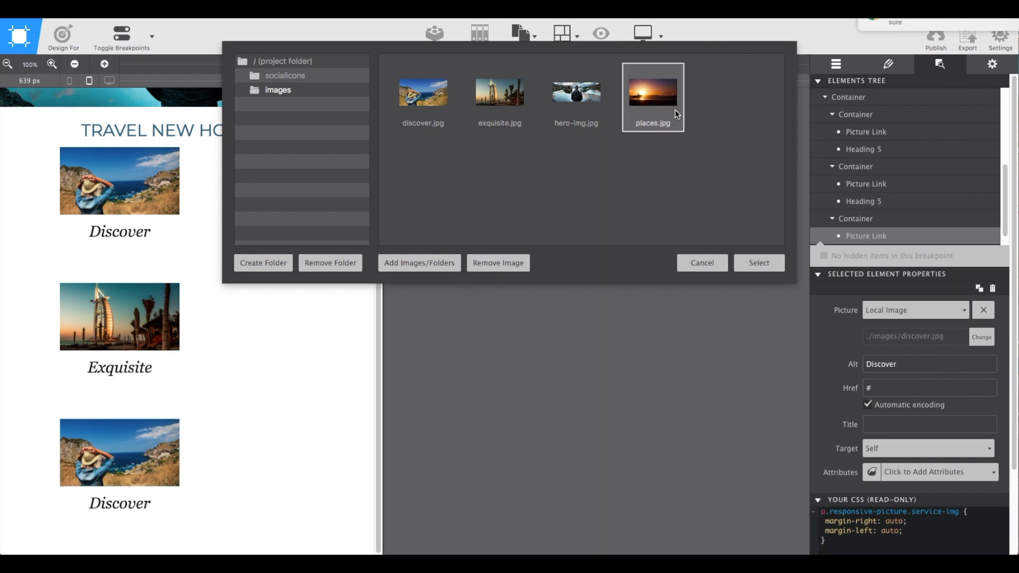
left_click(752, 262)
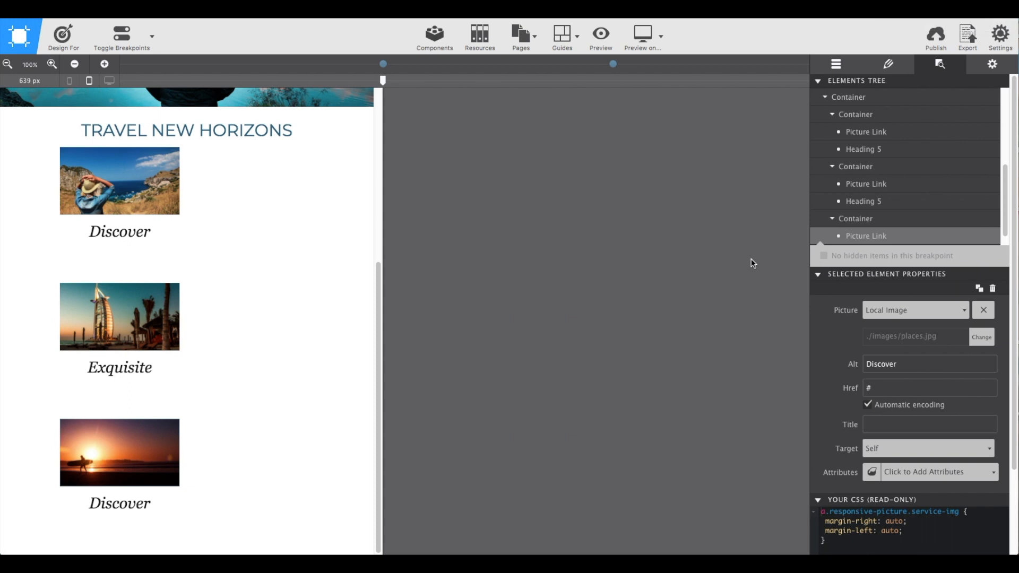
left_click_drag(904, 361, 861, 365)
type("Places")
Change the heading text of the third service block to Places.
left_click(118, 505)
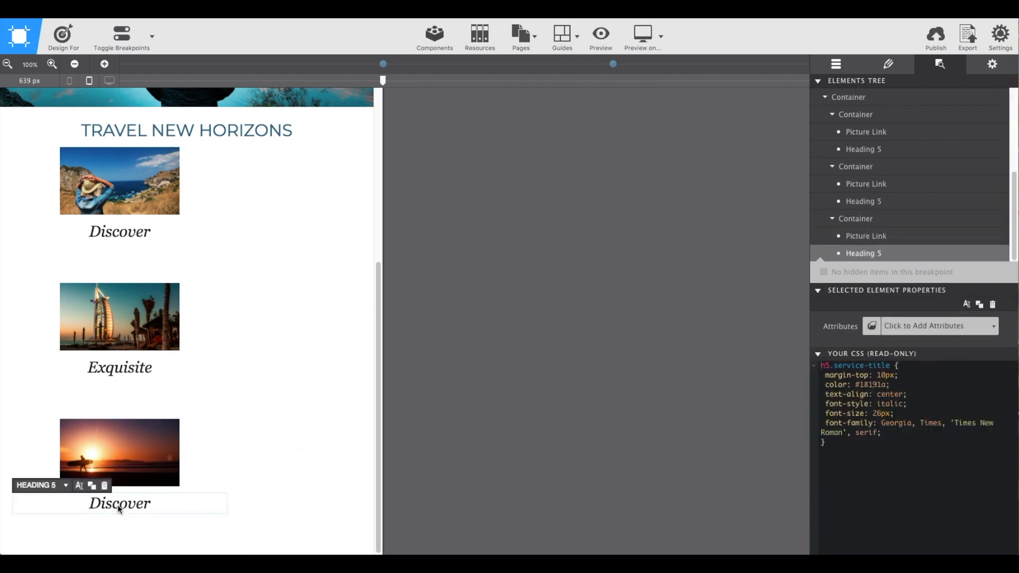
right_click(119, 509)
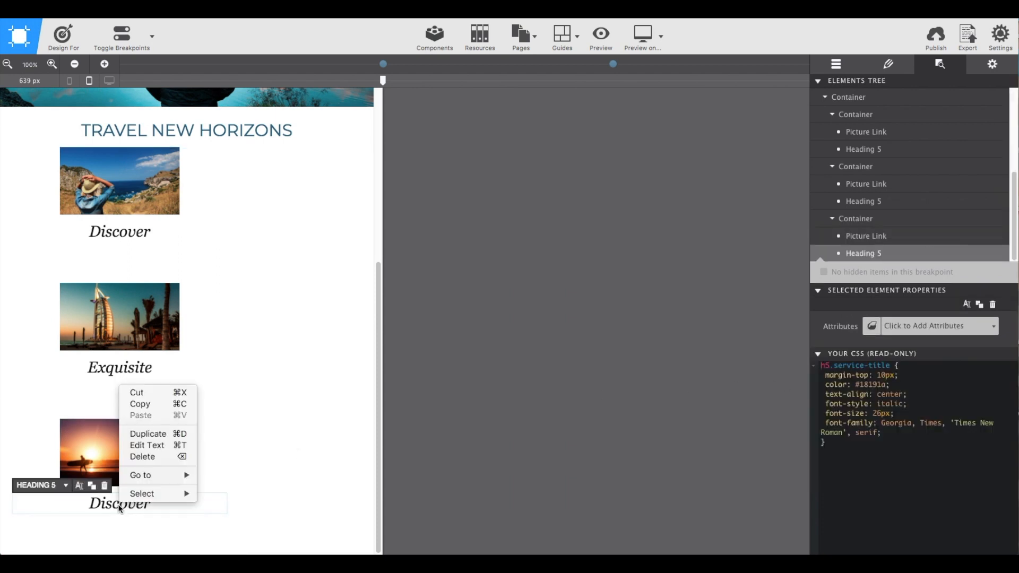
left_click(149, 445)
left_click_drag(90, 507, 154, 508)
type("Places")
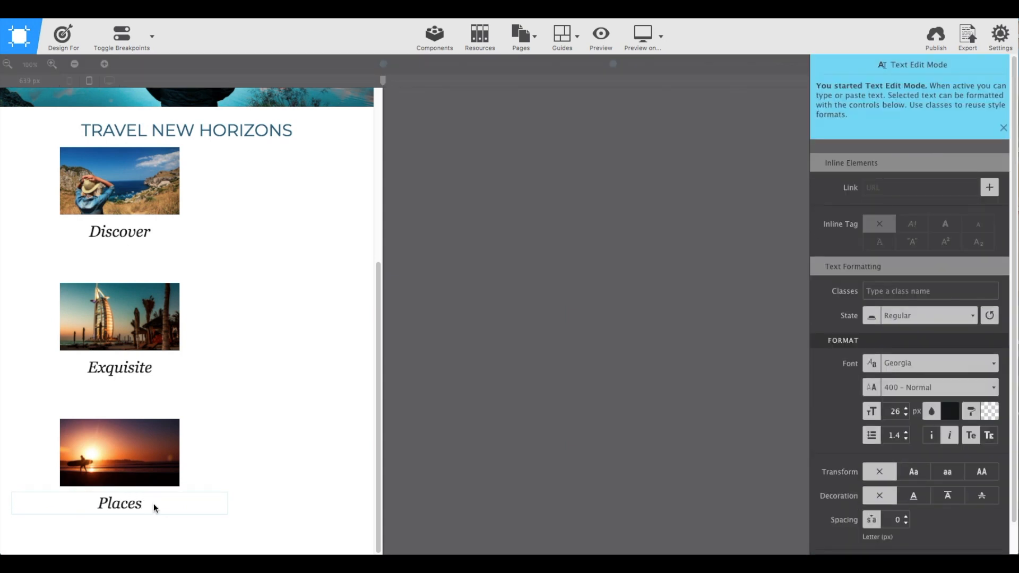
left_click(245, 509)
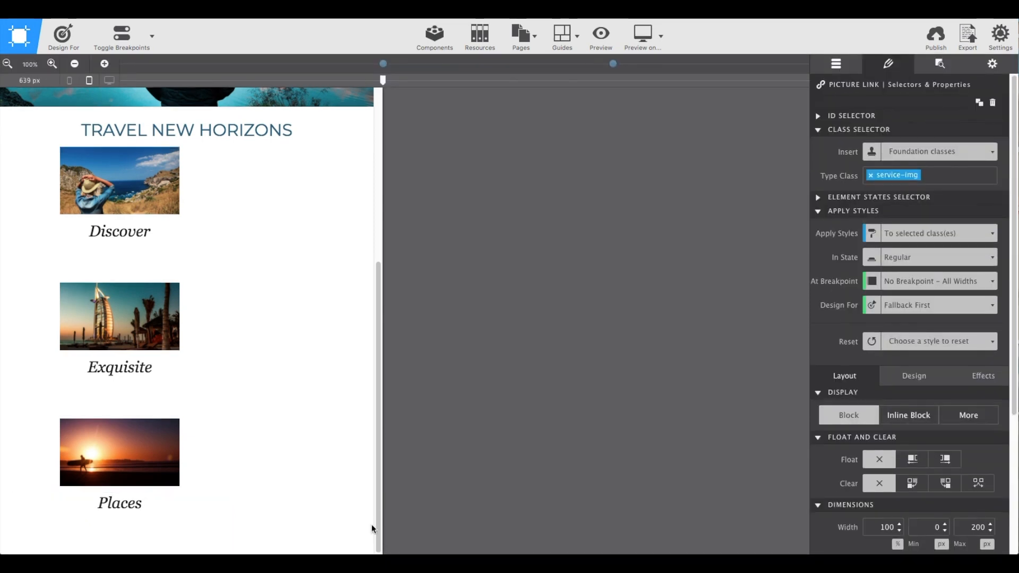
Remove the width limit on the service-img pictures by setting their maximum width to none.
left_click(117, 174)
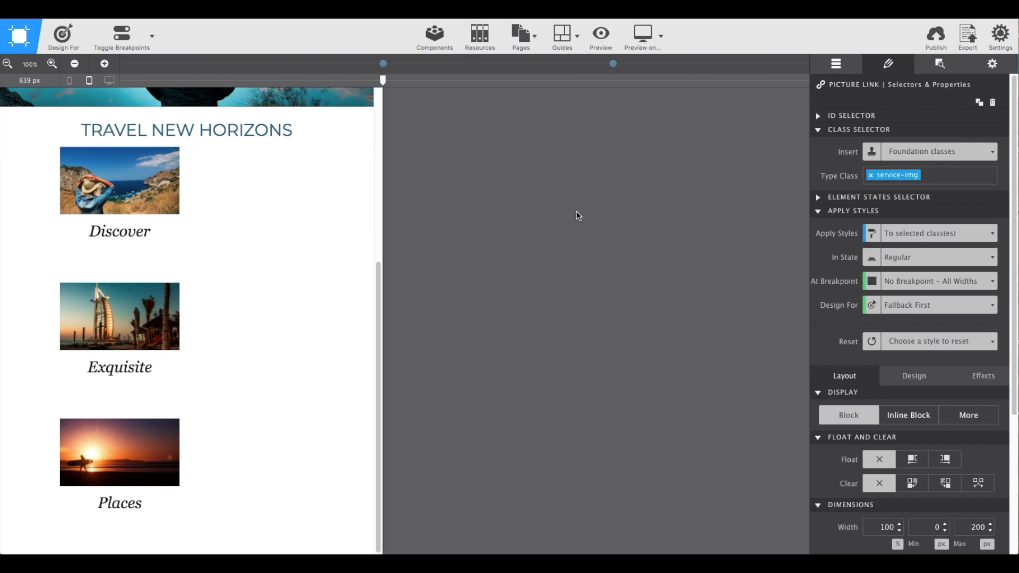
scroll(844, 335, "down", 5)
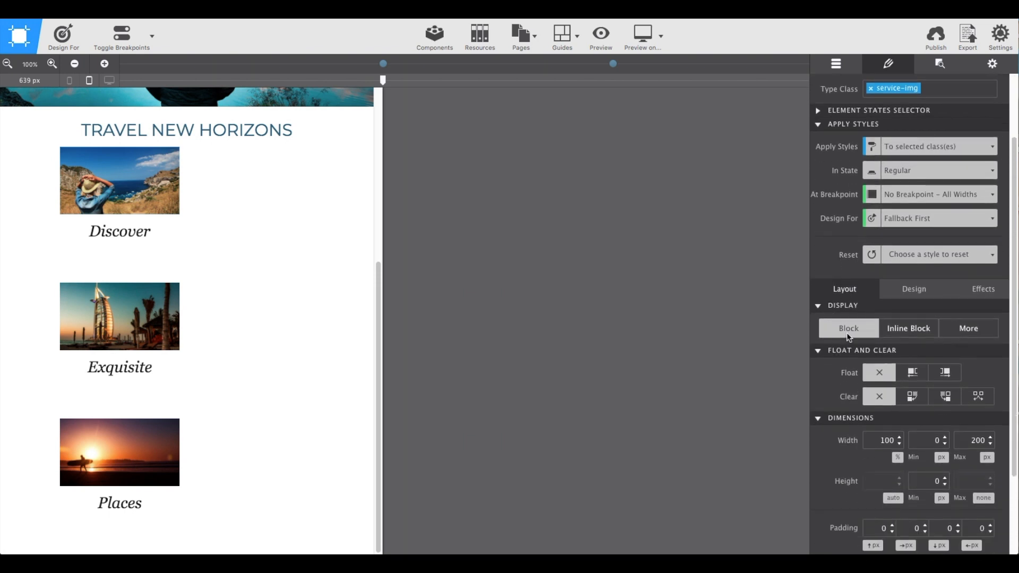
left_click(987, 409)
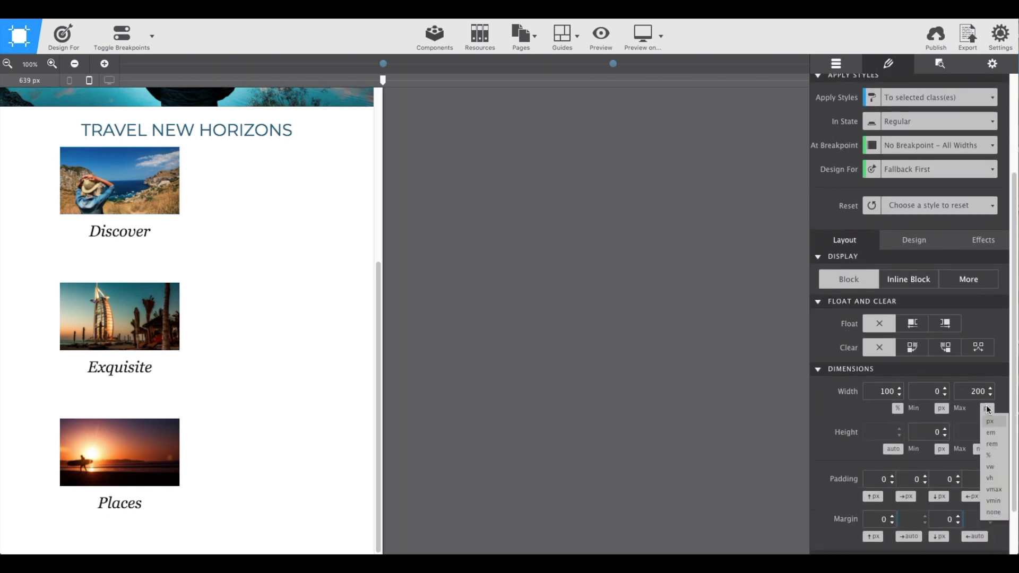
left_click(990, 513)
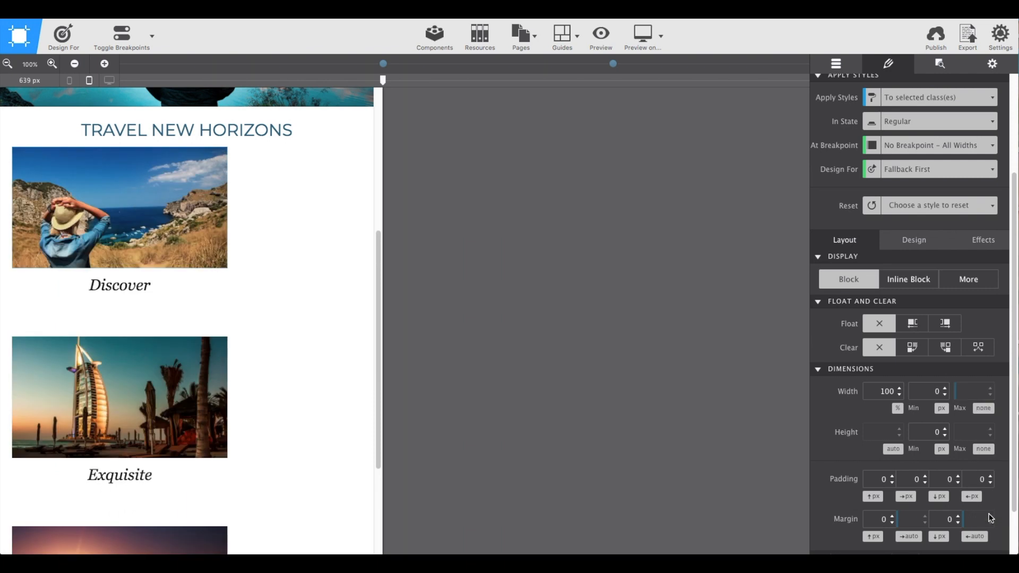
Center the service containers on the page by setting the service class's left and right margins to auto.
scroll(979, 499, "down", 1)
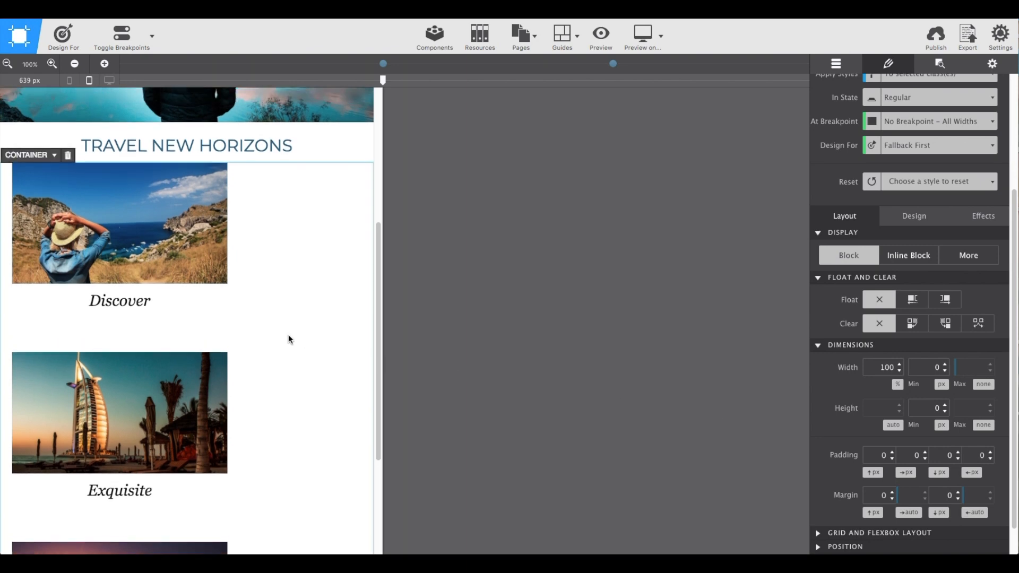
scroll(289, 339, "down", 3)
scroll(207, 212, "up", 2)
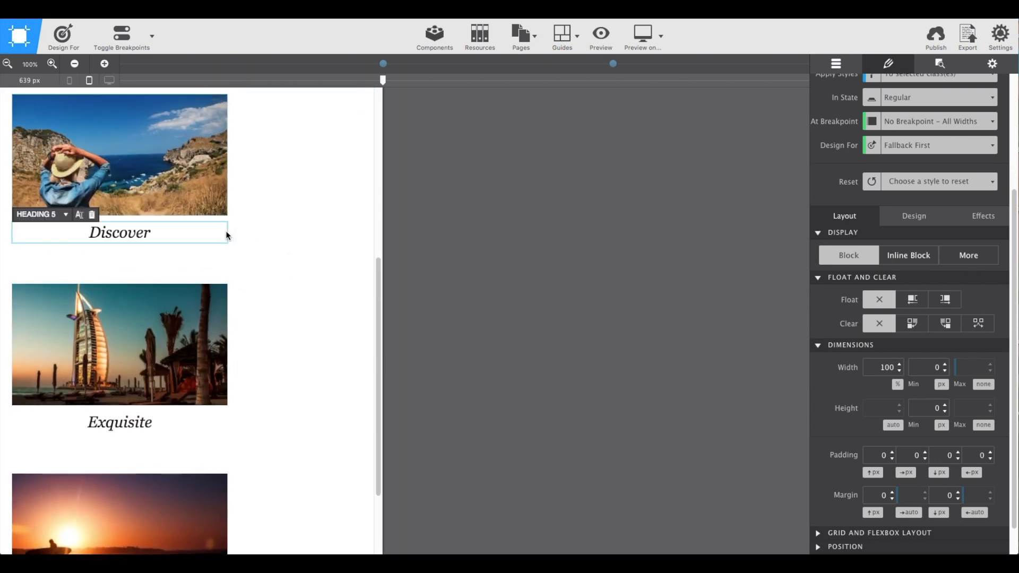
left_click(235, 250)
scroll(234, 251, "up", 1)
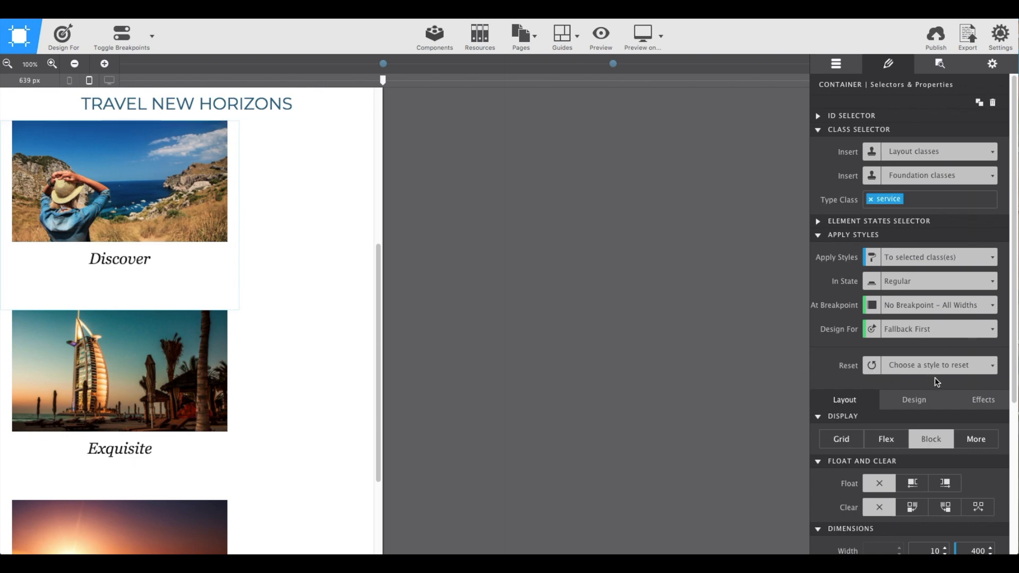
scroll(936, 381, "down", 1)
scroll(934, 378, "down", 5)
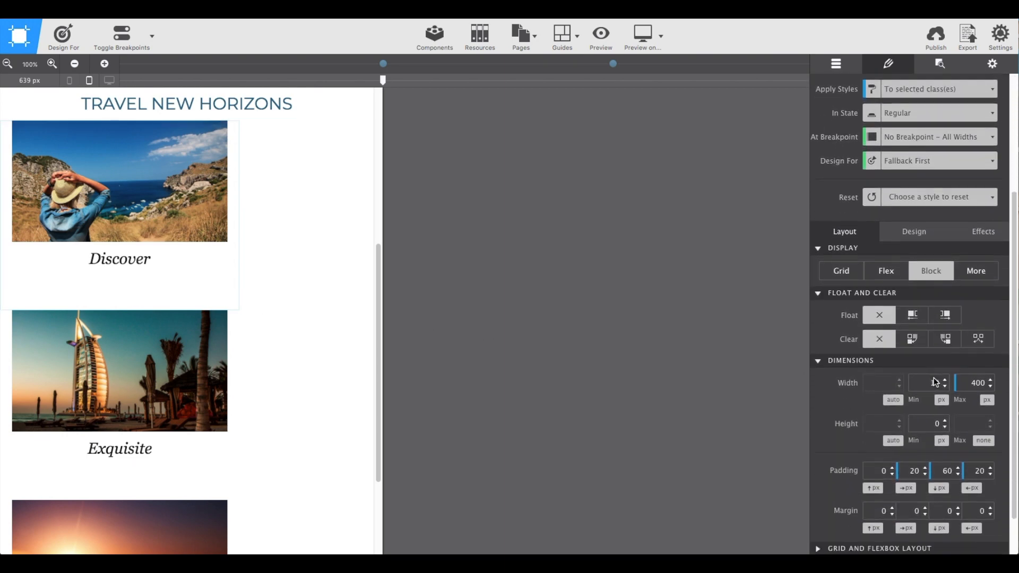
left_click(907, 496)
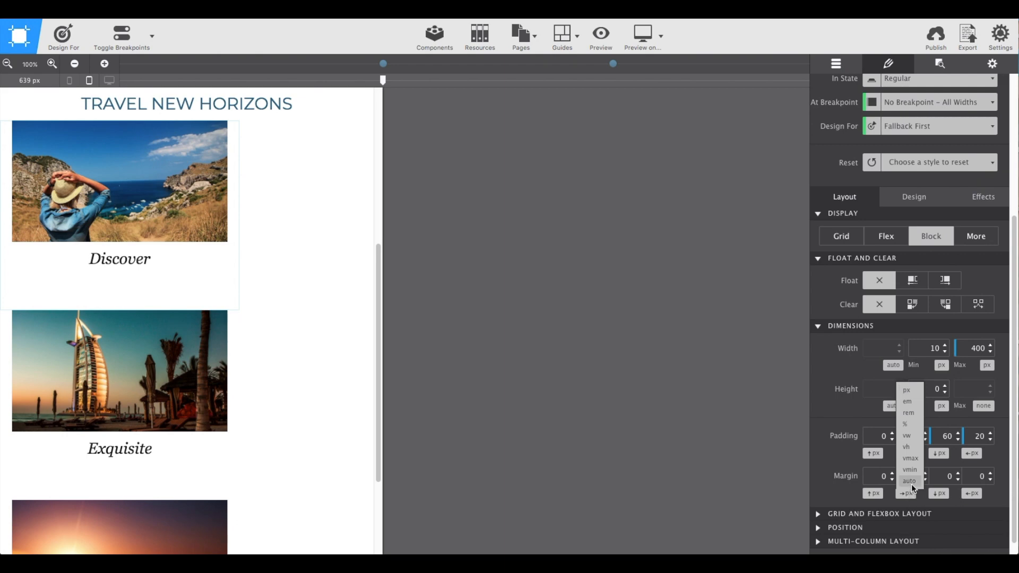
left_click(912, 483)
left_click(971, 494)
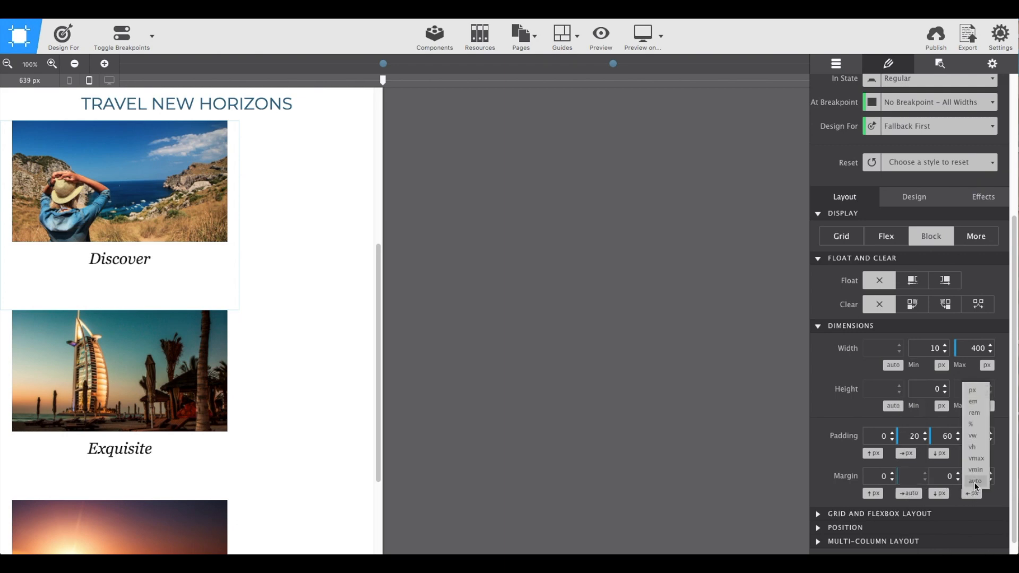
left_click(975, 483)
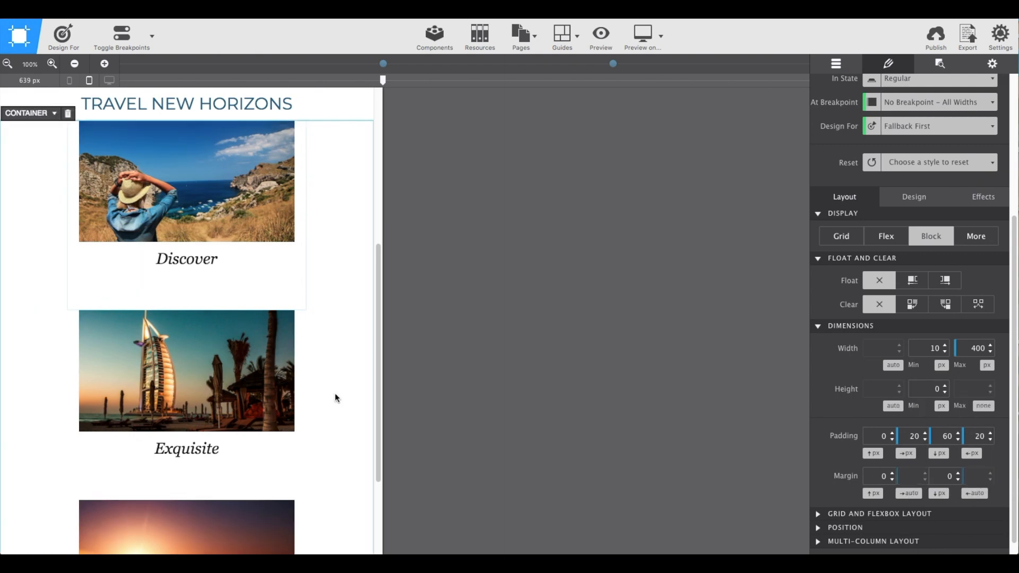
scroll(335, 394, "up", 3)
scroll(334, 396, "down", 5)
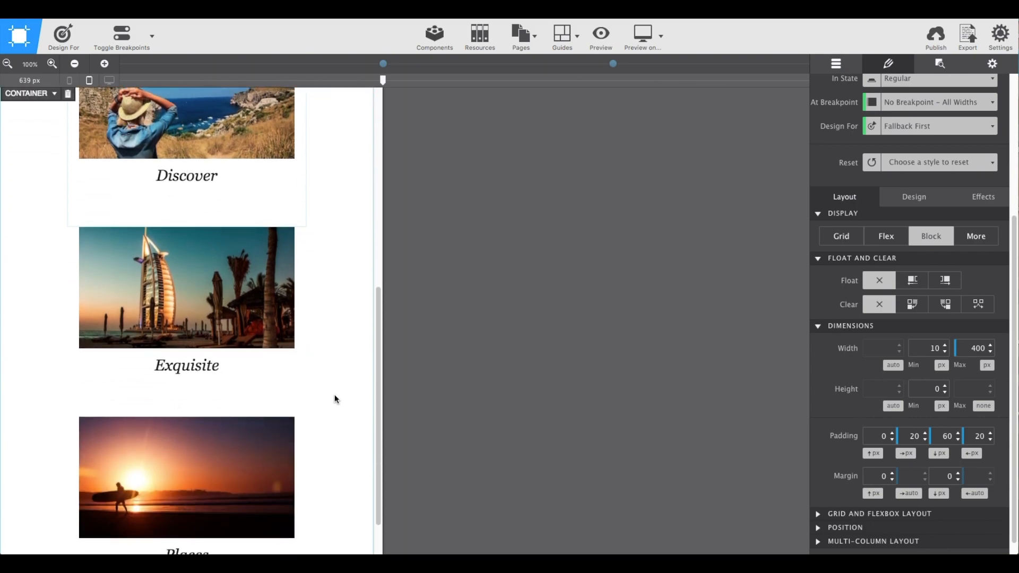